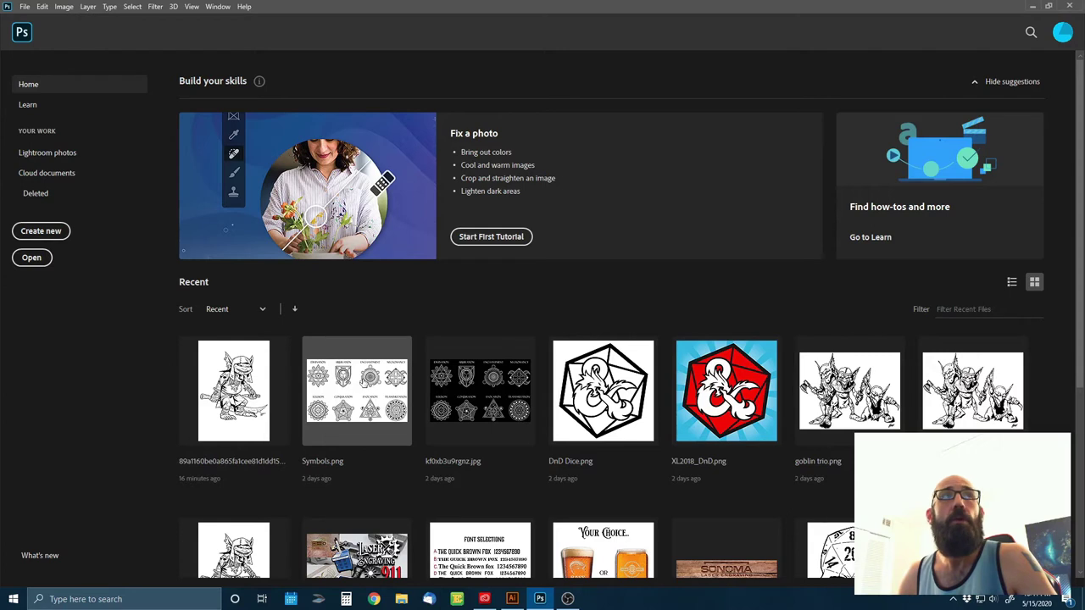
# - Open the goblin drawing from the DM Screen folder and scroll over it in Photoshop
pyautogui.click(25, 7)
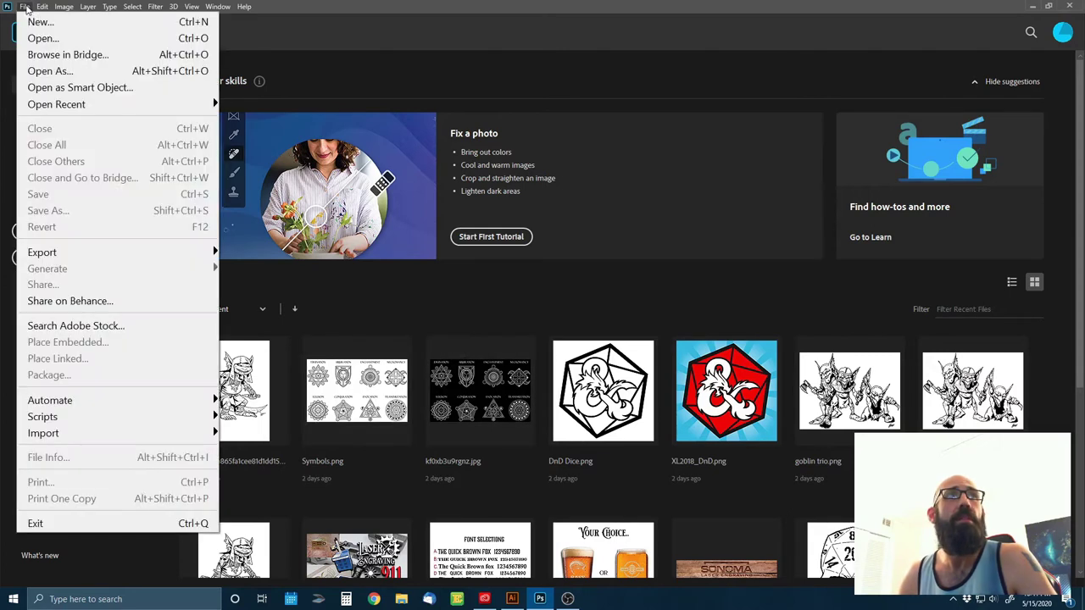
pyautogui.click(70, 38)
pyautogui.doubleClick(237, 106)
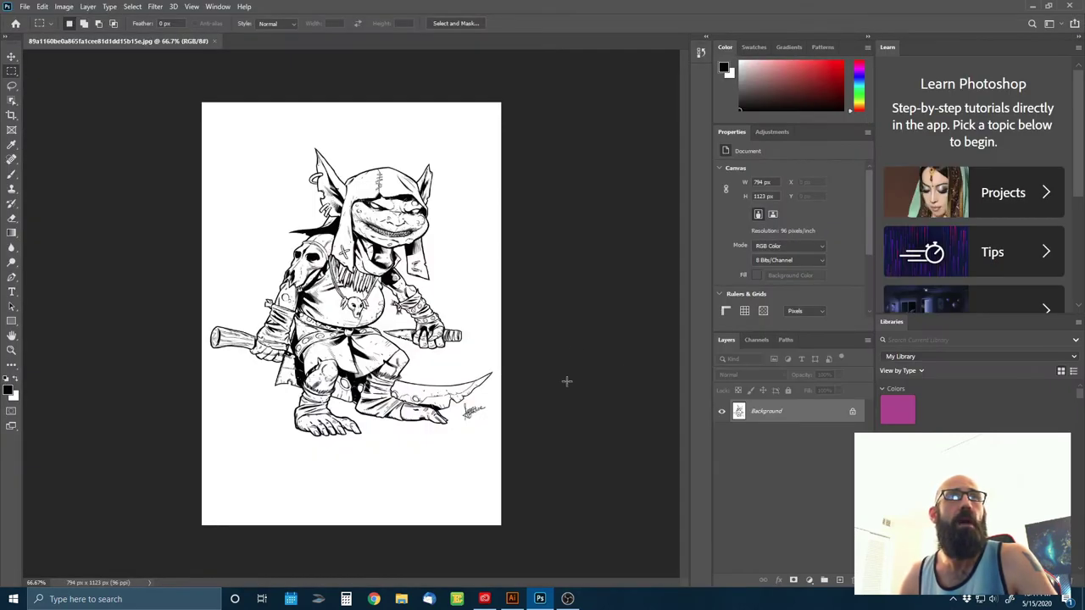
pyautogui.keyDown('alt'); pyautogui.scroll(10, 355, 324); pyautogui.keyUp('alt')
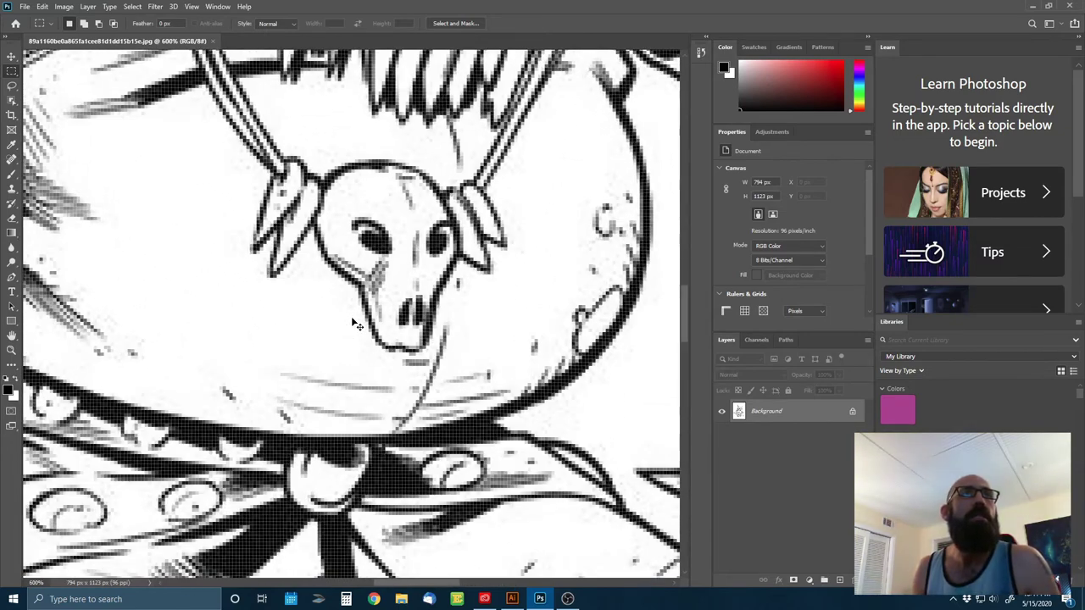
pyautogui.keyDown('alt'); pyautogui.scroll(2, 355, 324); pyautogui.keyUp('alt')
pyautogui.keyDown('alt'); pyautogui.scroll(3, 354, 324); pyautogui.keyUp('alt')
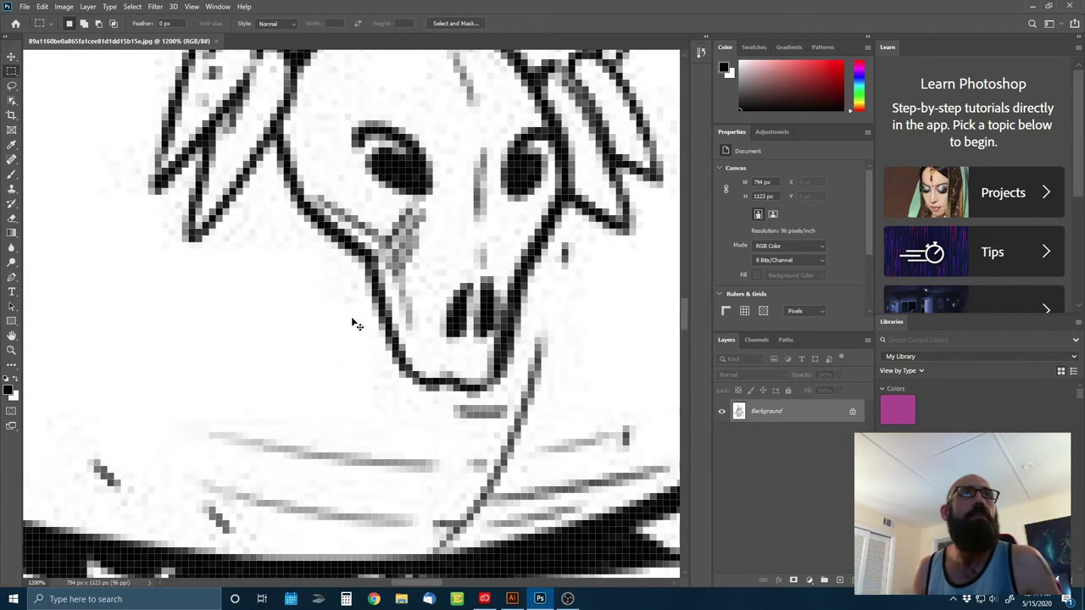
pyautogui.keyDown('alt'); pyautogui.scroll(-2, 354, 324); pyautogui.keyUp('alt')
pyautogui.keyDown('alt'); pyautogui.scroll(-12, 353, 322); pyautogui.keyUp('alt')
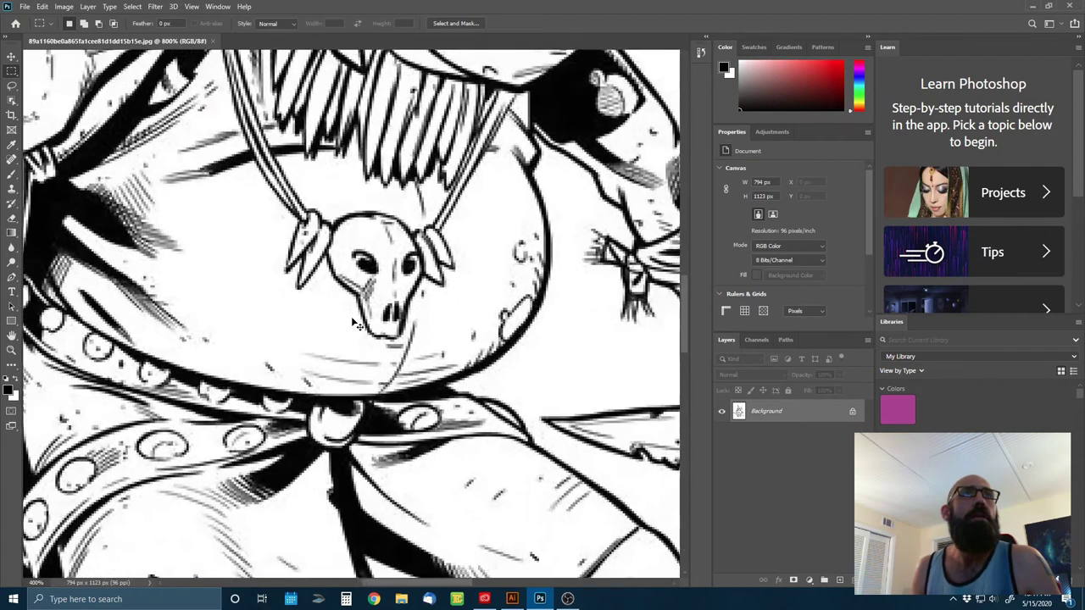
pyautogui.keyDown('alt'); pyautogui.scroll(1, 354, 324); pyautogui.keyUp('alt')
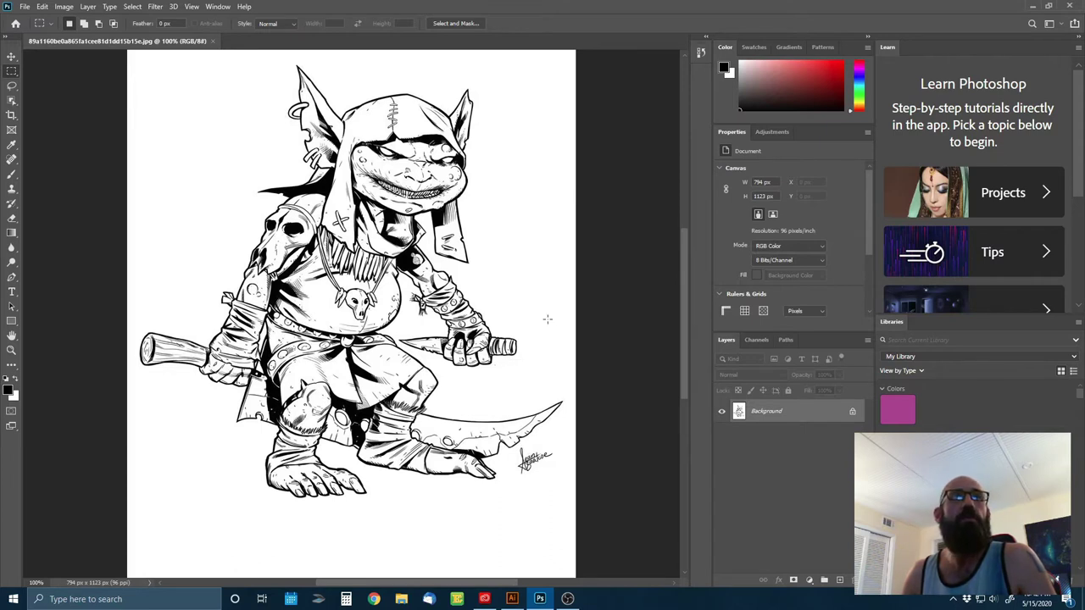
# - Resample the goblin image to 600 ppi (4963 × 7019 px) using Preserve Details 2.0
pyautogui.click(64, 7)
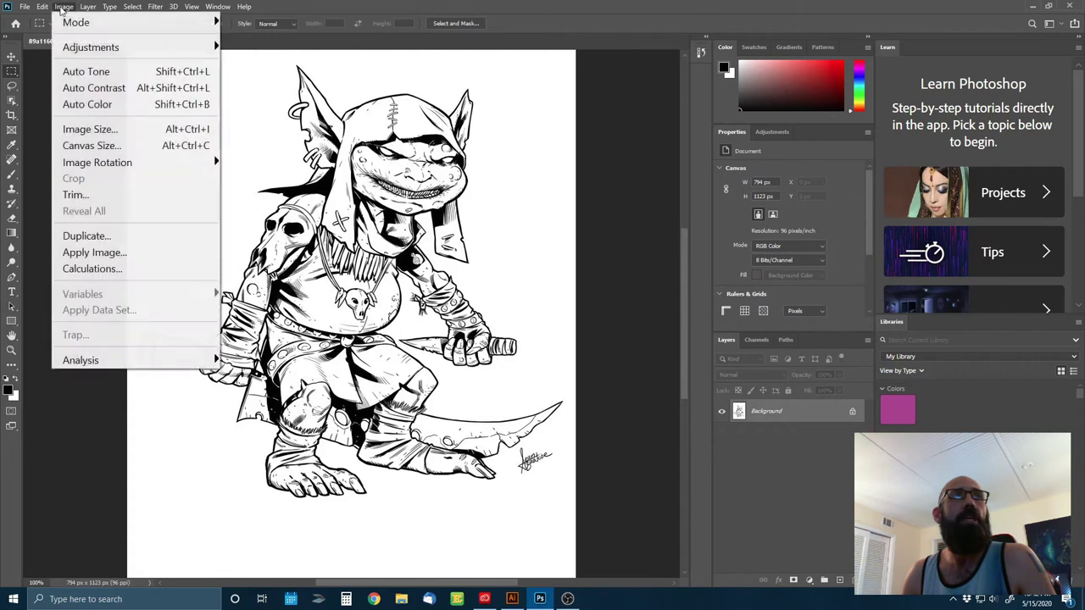
pyautogui.click(116, 130)
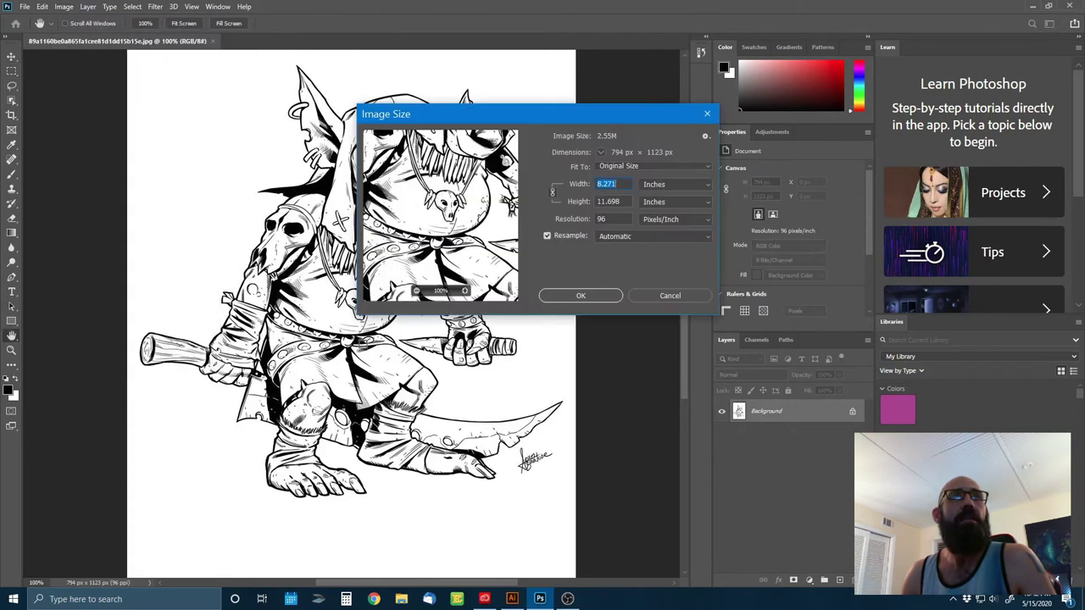
pyautogui.doubleClick(606, 219)
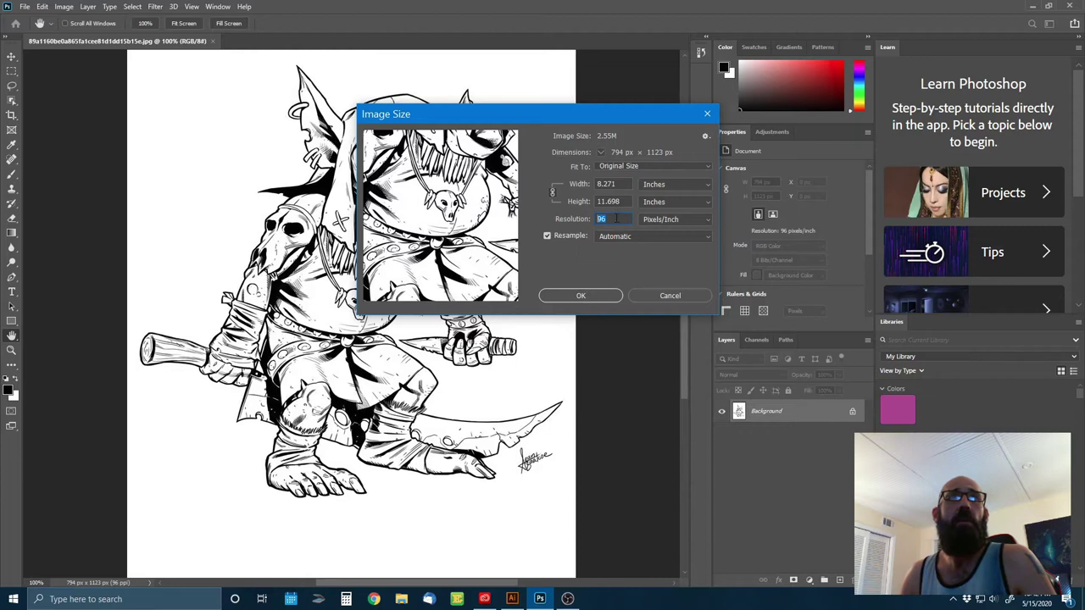
pyautogui.write('600')
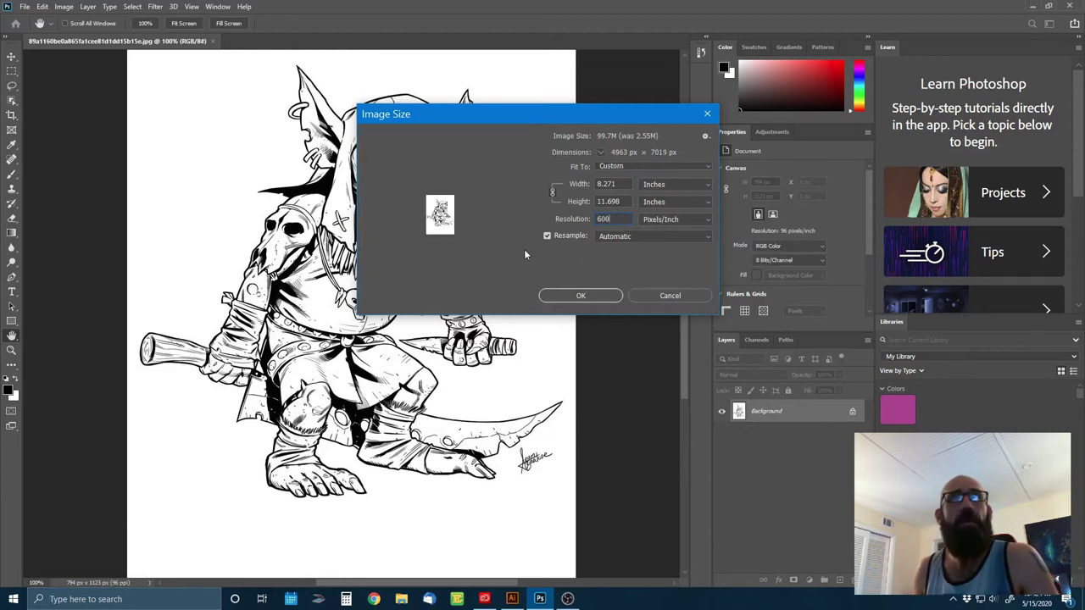
pyautogui.click(647, 234)
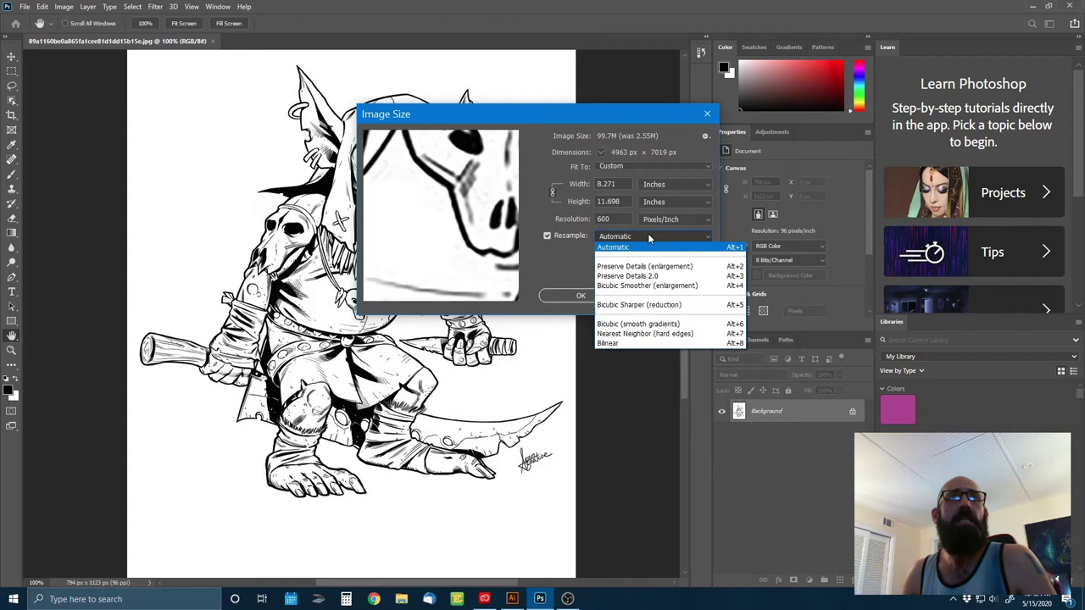
pyautogui.click(660, 277)
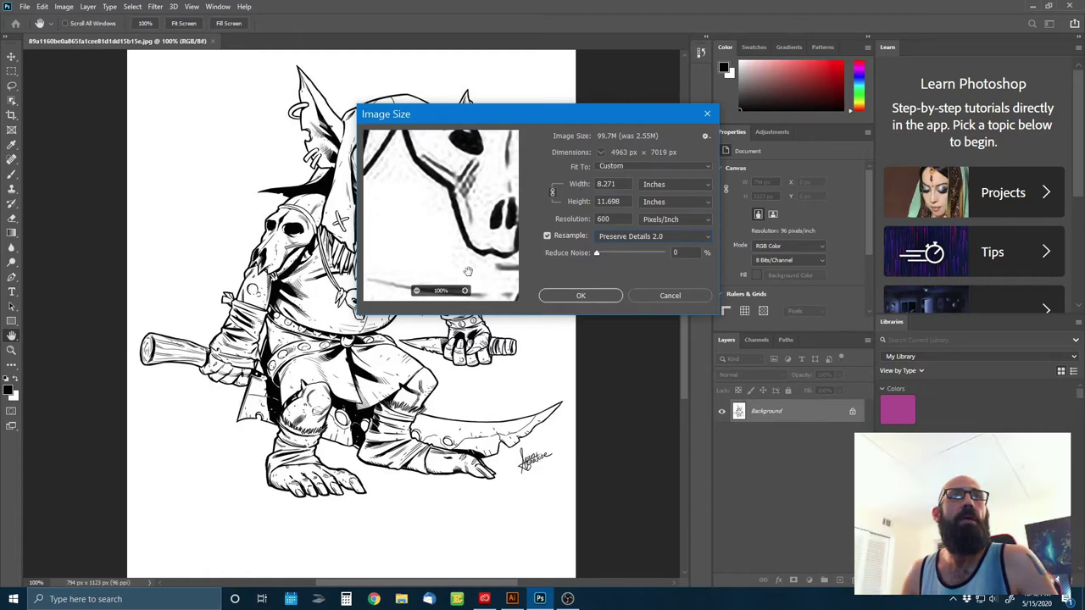
pyautogui.moveTo(467, 273)
pyautogui.mouseDown()
pyautogui.moveTo(496, 211)
pyautogui.moveTo(470, 238)
pyautogui.moveTo(485, 210)
pyautogui.mouseUp()
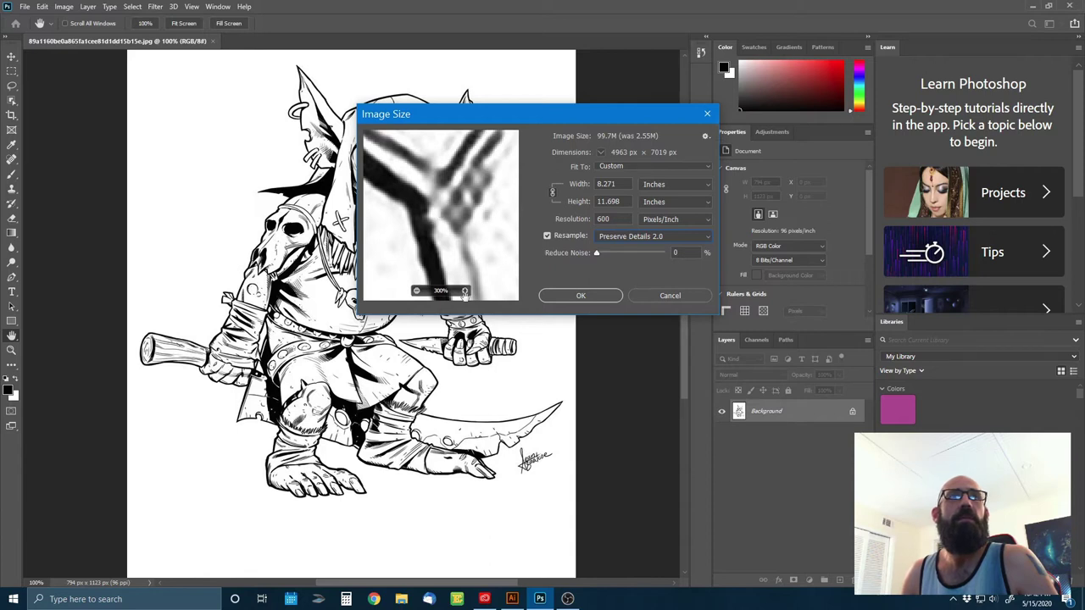
pyautogui.click(416, 291)
pyautogui.click(416, 291)
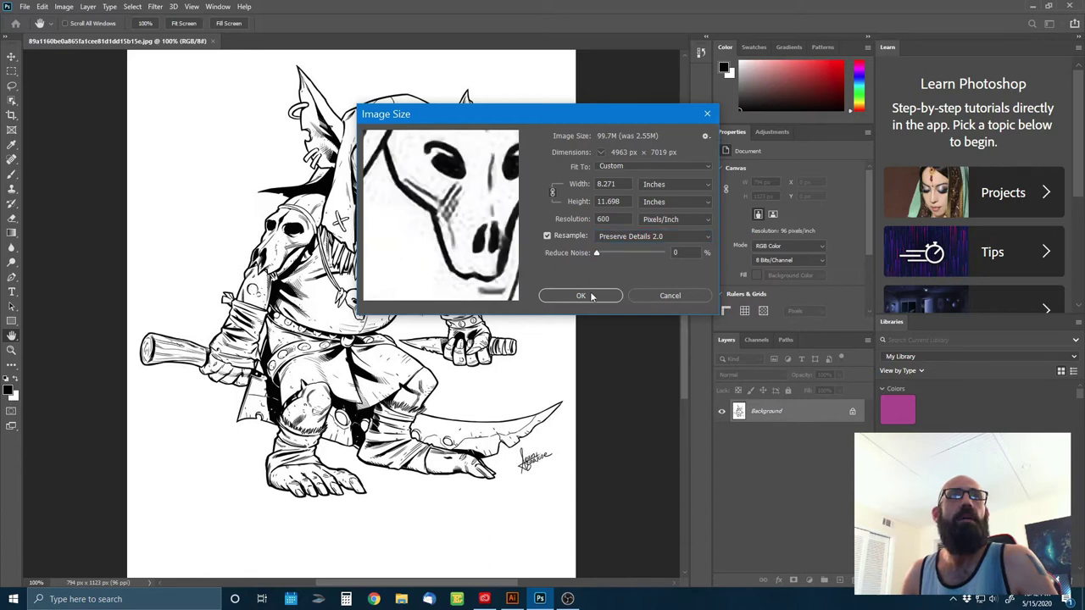
pyautogui.click(581, 295)
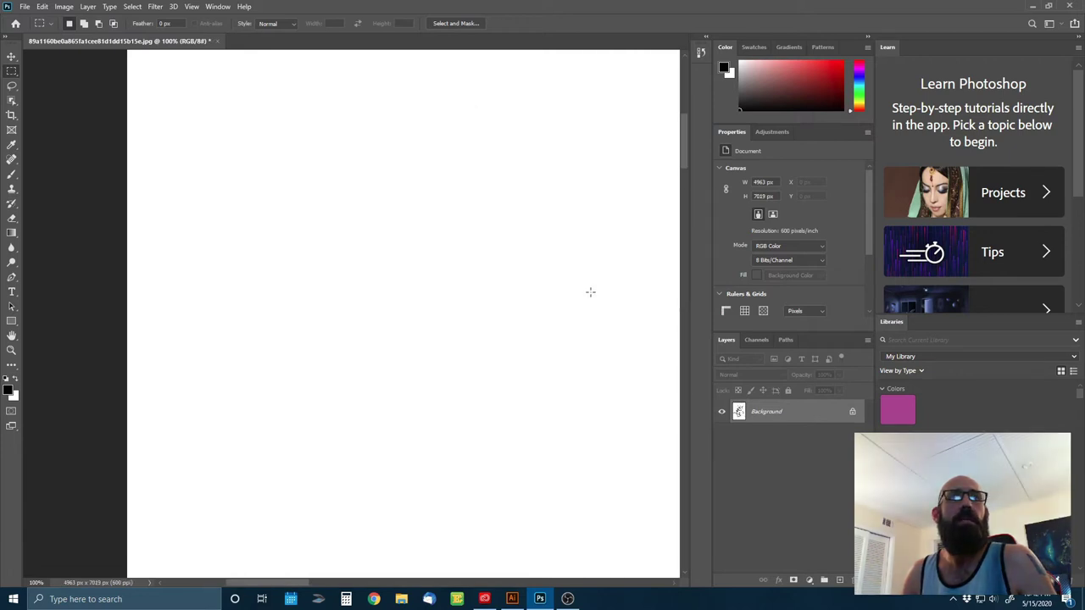
pyautogui.scroll(-5, 591, 292)
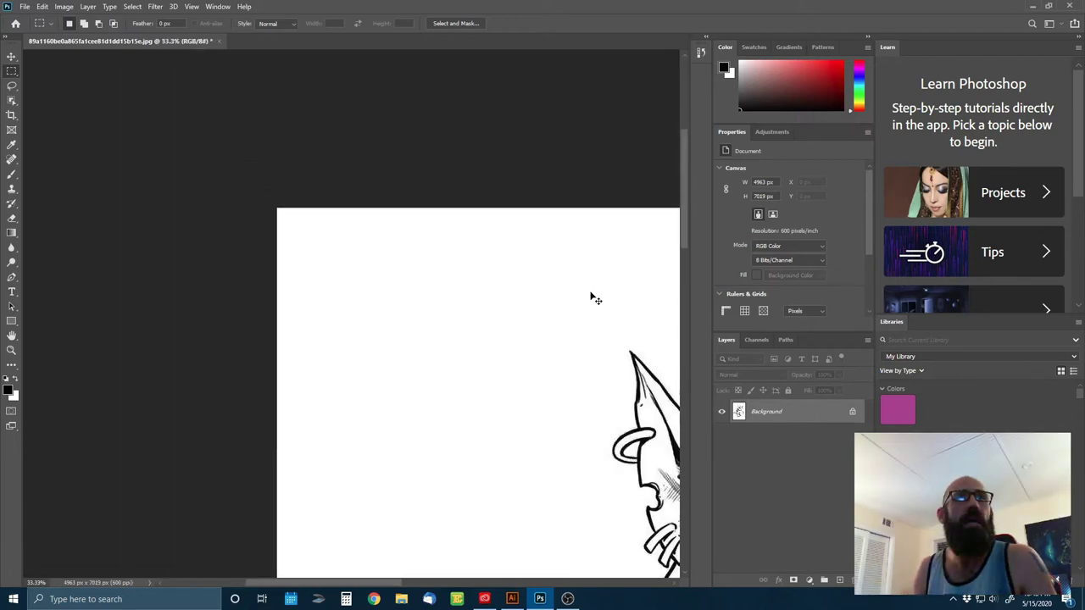
pyautogui.scroll(-1, 590, 296)
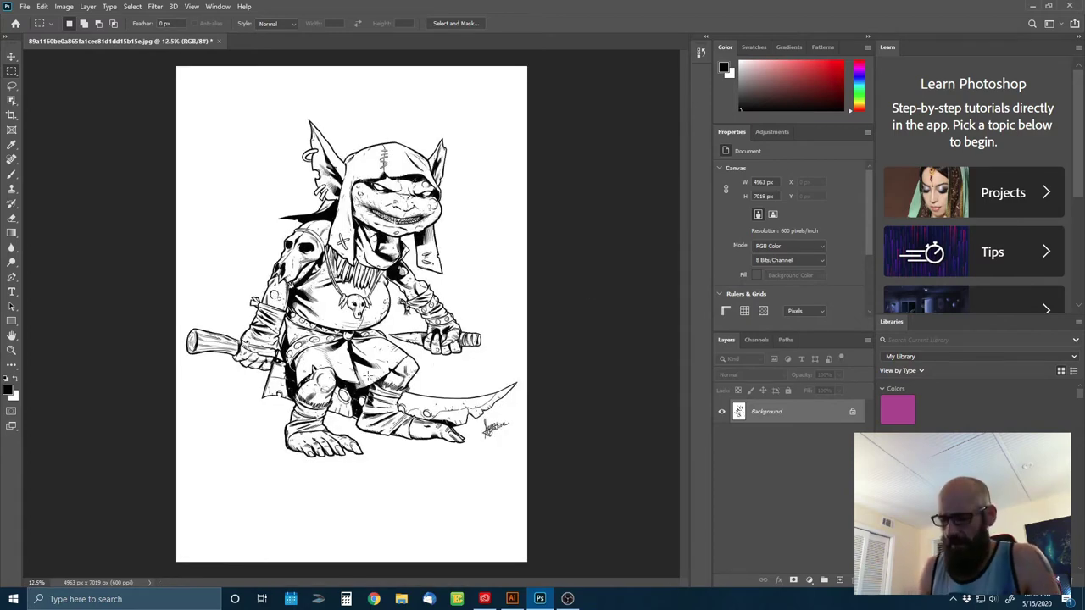
pyautogui.hotkey('ctrl', '+')
pyautogui.hotkey('ctrl', '+')
pyautogui.scroll(6, 373, 384)
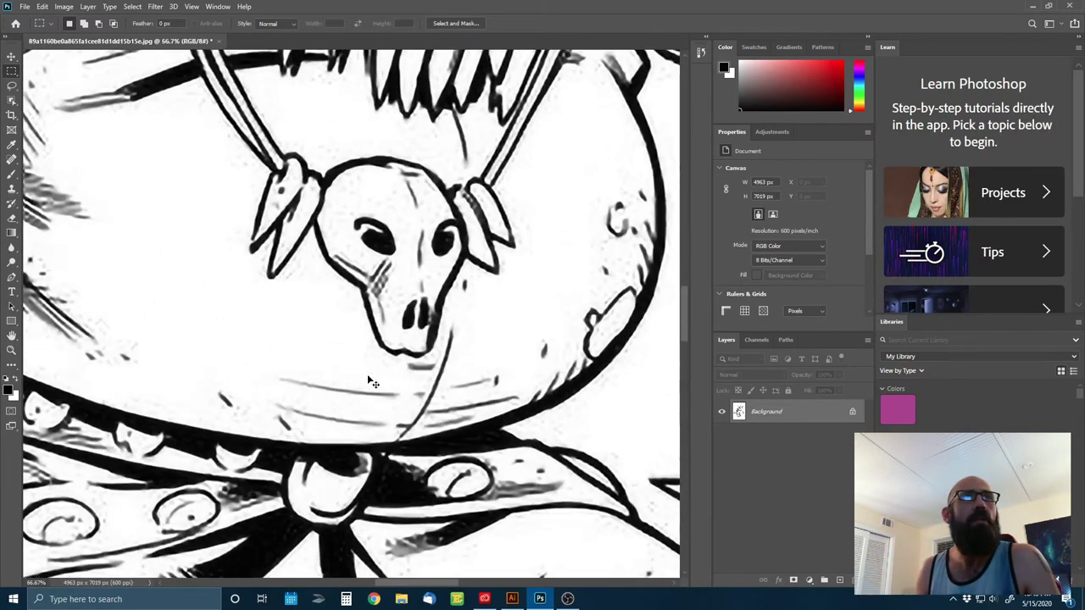
pyautogui.scroll(-2, 373, 383)
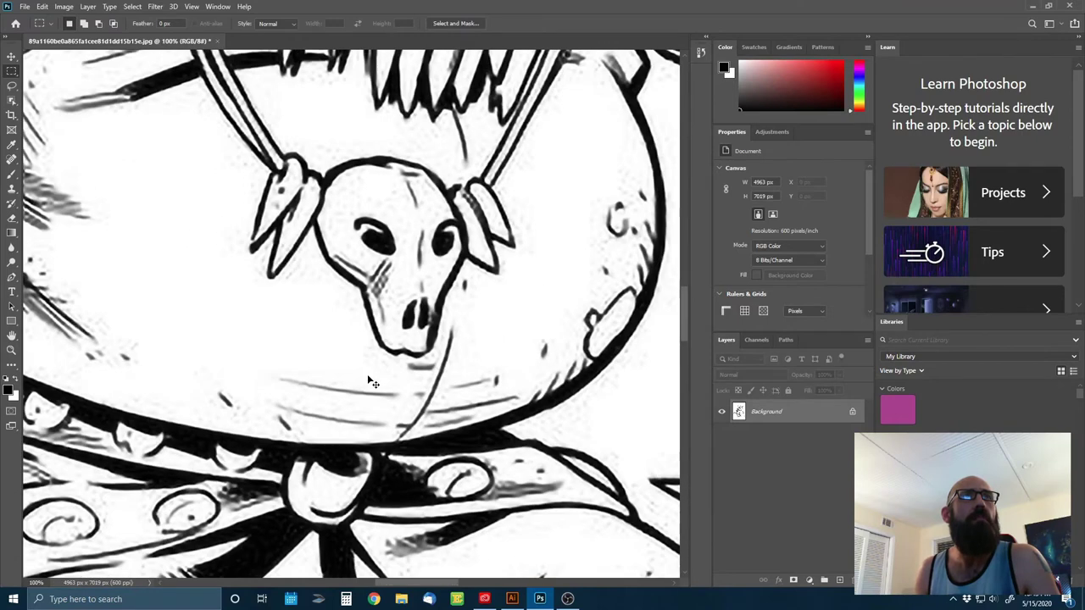
pyautogui.scroll(3, 373, 384)
pyautogui.scroll(-3, 372, 384)
pyautogui.scroll(-3, 373, 384)
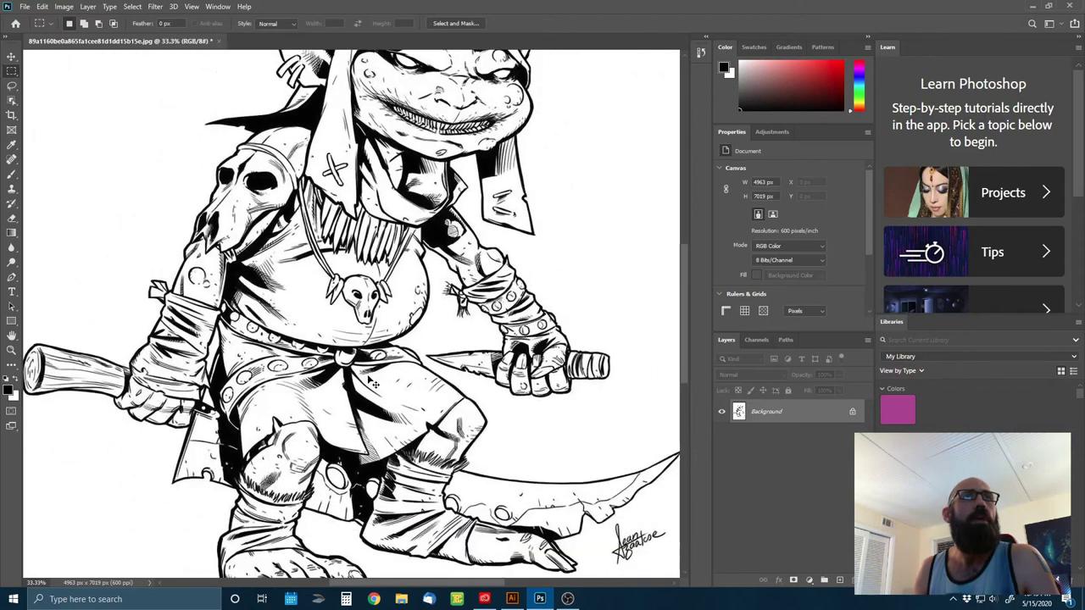
pyautogui.scroll(6, 373, 384)
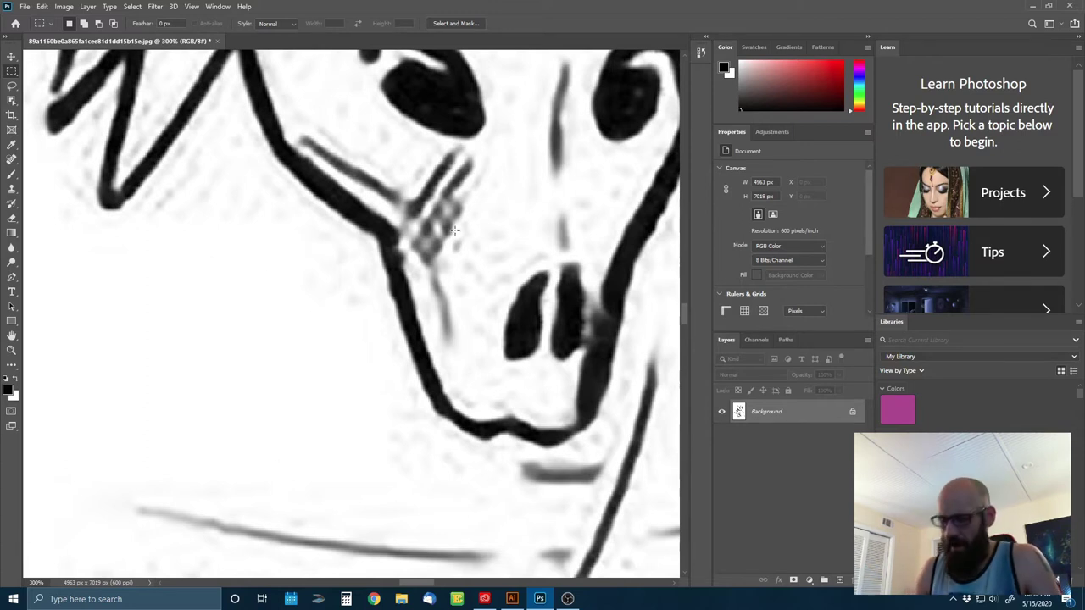
pyautogui.scroll(-5, 457, 239)
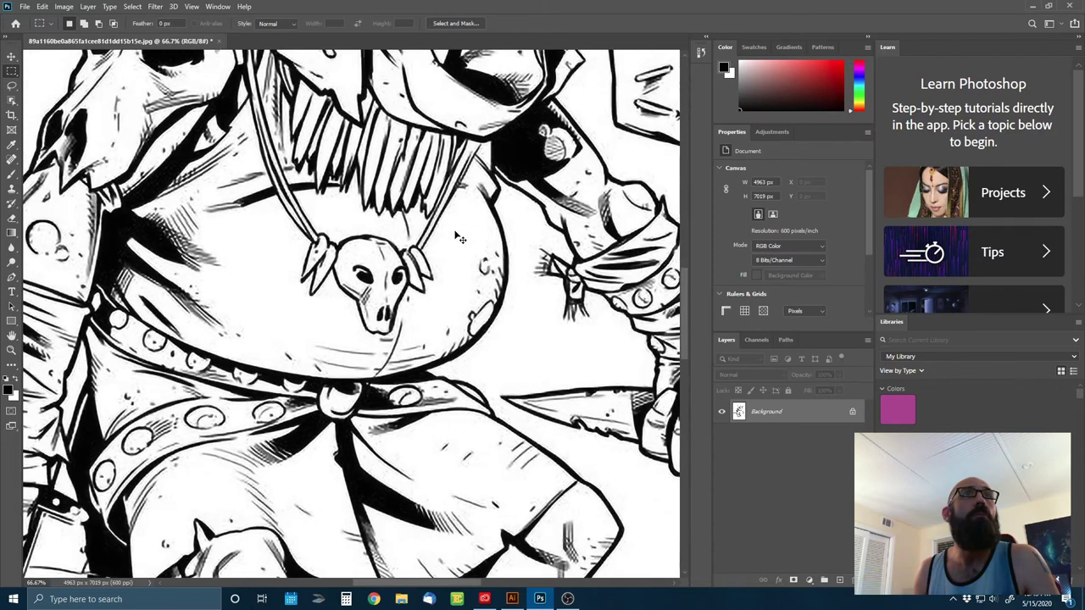
pyautogui.scroll(-5, 455, 235)
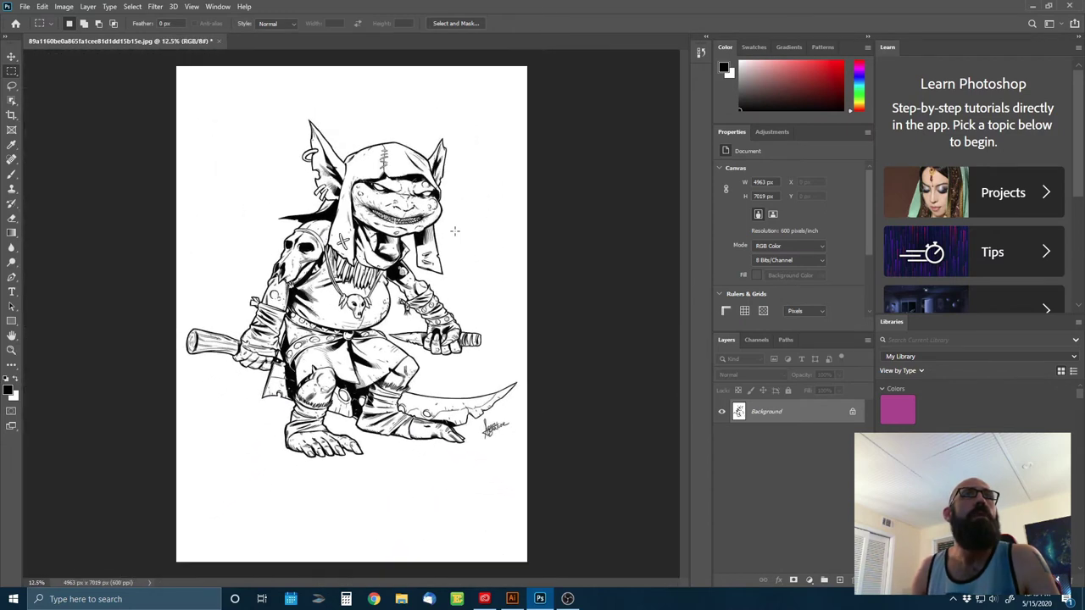
# - Convert the drawing to pure black and white with a Threshold level of 184
pyautogui.click(70, 10)
pyautogui.moveTo(91, 47)
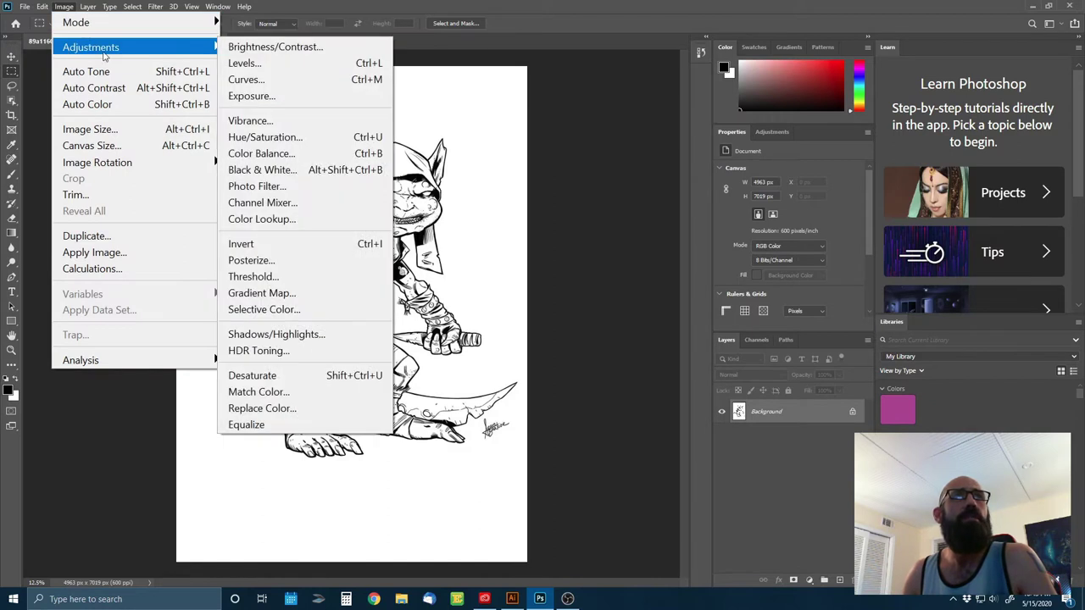
pyautogui.click(310, 278)
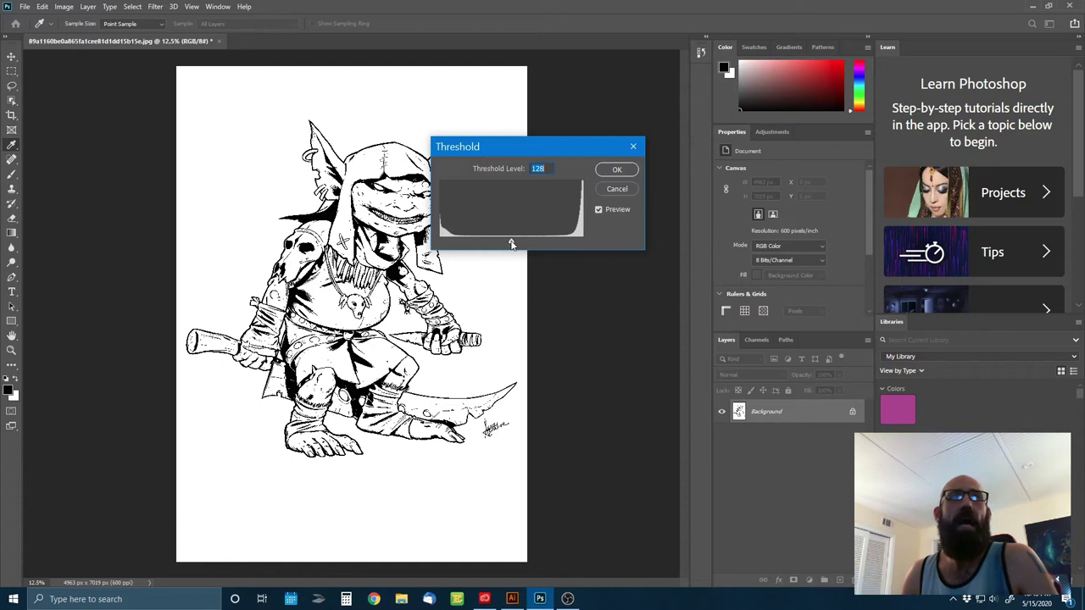
pyautogui.moveTo(511, 244); pyautogui.dragTo(590, 248)
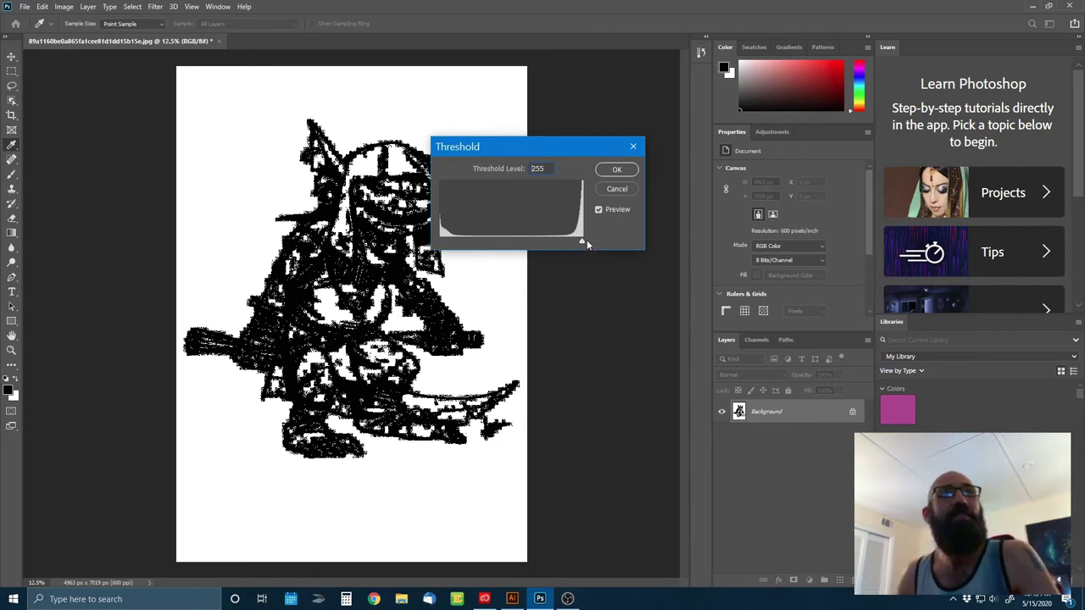
pyautogui.moveTo(583, 244)
pyautogui.mouseDown()
pyautogui.moveTo(532, 247)
pyautogui.moveTo(563, 246)
pyautogui.mouseUp()
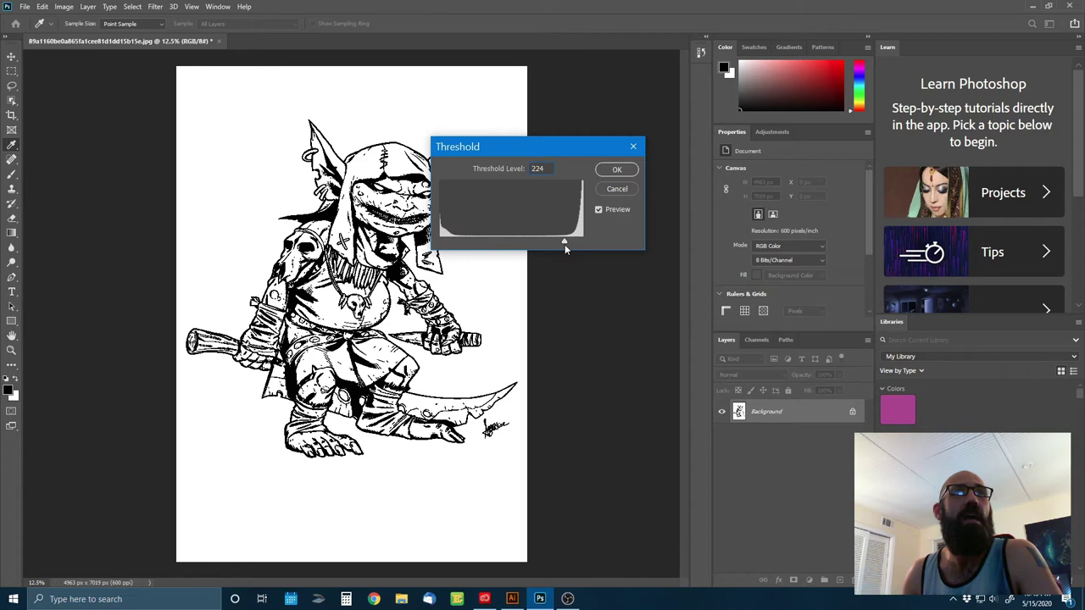
pyautogui.moveTo(564, 244); pyautogui.dragTo(542, 244)
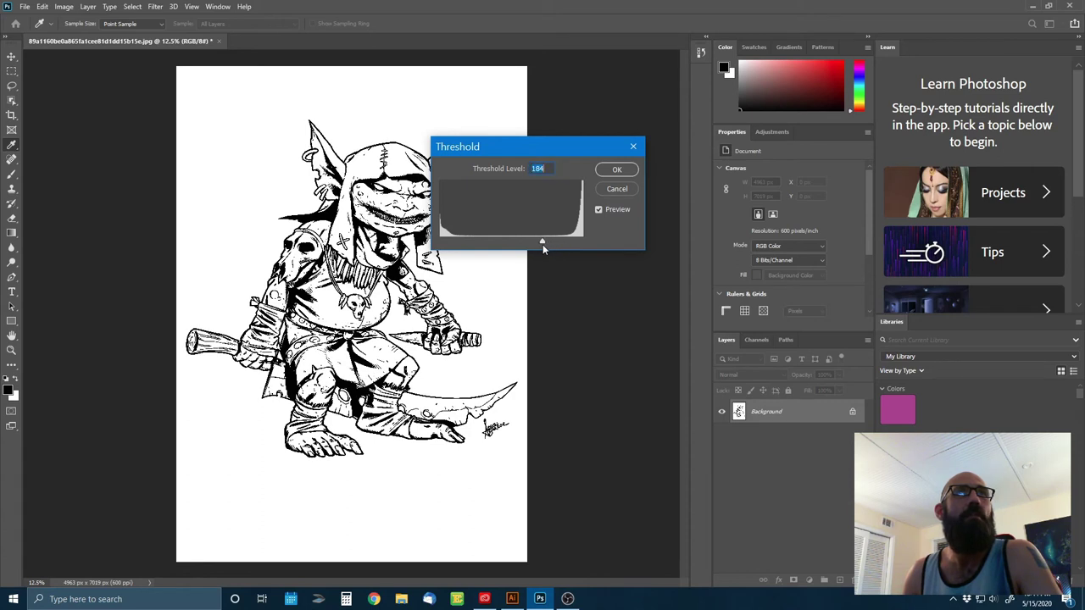
pyautogui.click(609, 170)
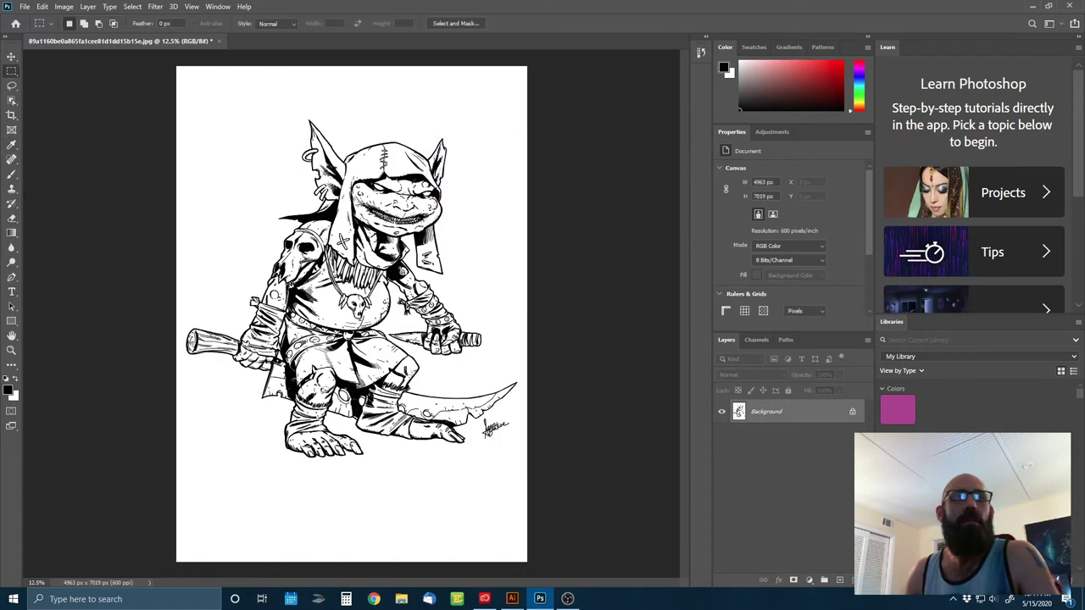
# - Zoom in on the skull necklace to check line edges, then back out to the whole goblin
pyautogui.hotkey('ctrl', '+')
pyautogui.hotkey('ctrl', '+')
pyautogui.hotkey('ctrl', '+')
pyautogui.hotkey('ctrl', '+')
pyautogui.hotkey('ctrl', '+')
pyautogui.hotkey('ctrl', '+')
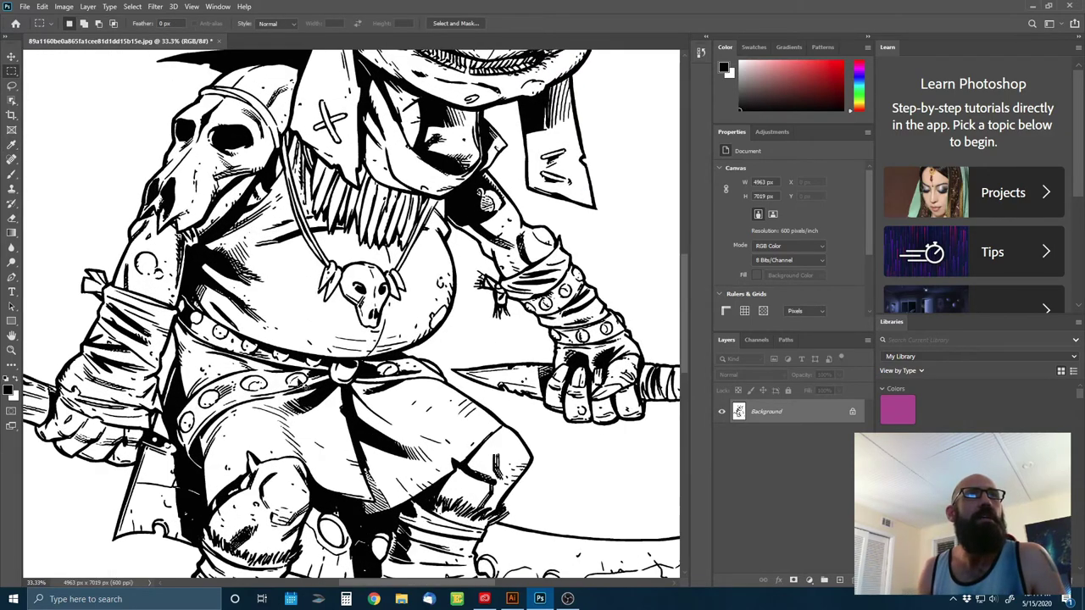
pyautogui.hotkey('ctrl', '+')
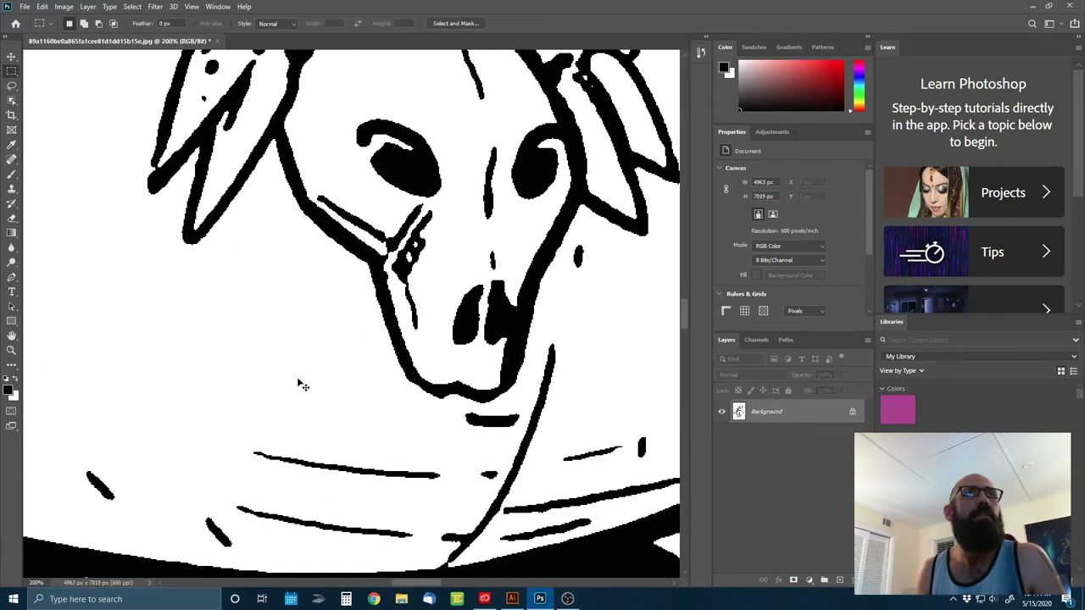
pyautogui.hotkey('ctrl', '+')
pyautogui.hotkey('ctrl', '+')
pyautogui.hotkey('ctrl', '-')
pyautogui.hotkey('ctrl', '-')
pyautogui.hotkey('ctrl', '-')
pyautogui.hotkey('ctrl', '-')
pyautogui.hotkey('ctrl', '-')
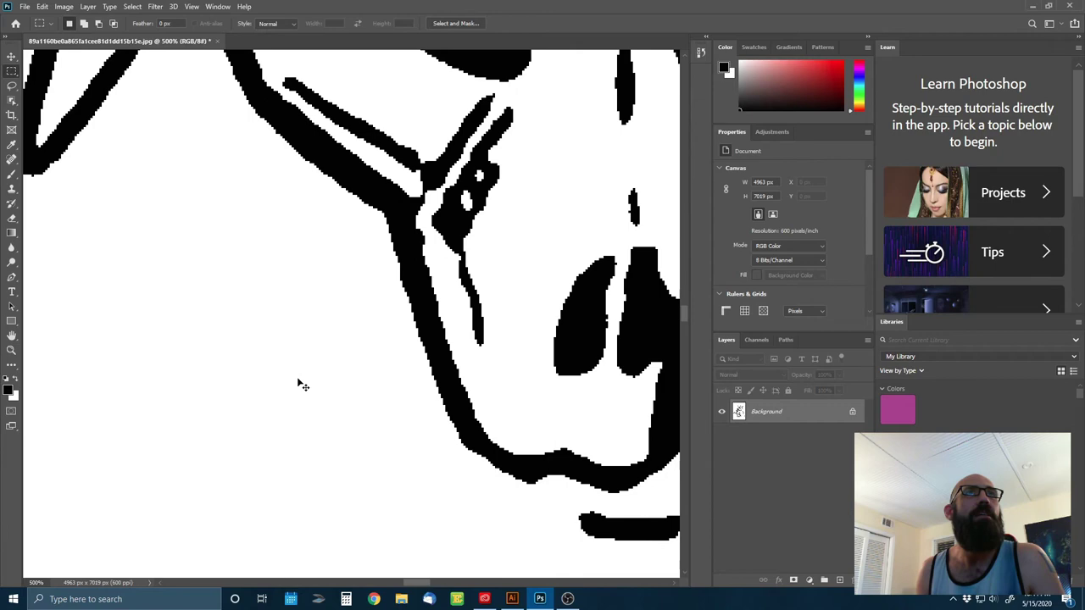
pyautogui.hotkey('ctrl', '-')
pyautogui.hotkey('ctrl', '-')
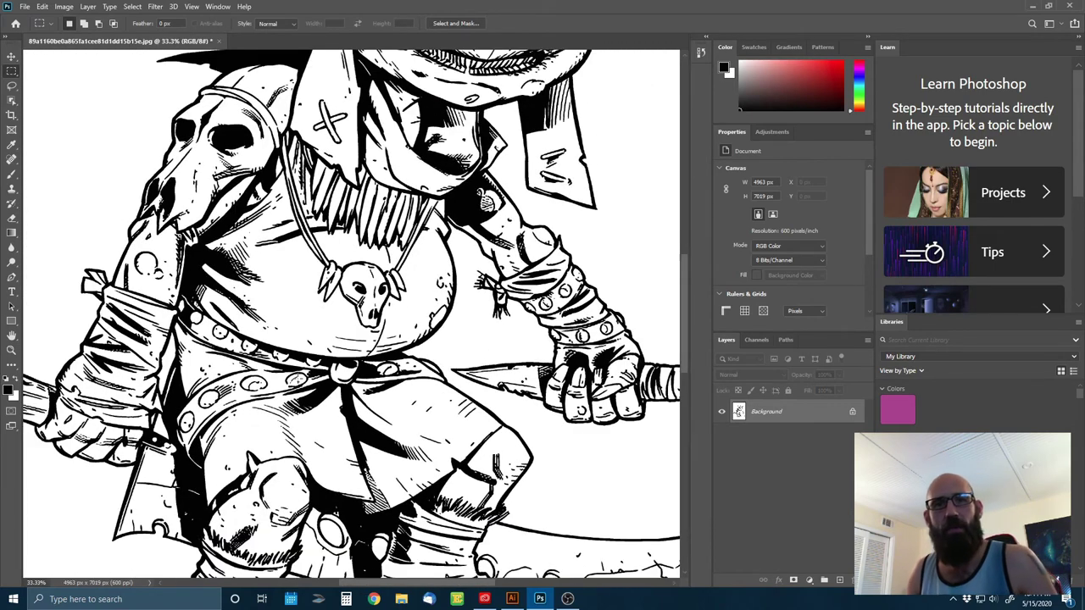
pyautogui.hotkey('ctrl', '-')
pyautogui.hotkey('ctrl', '-')
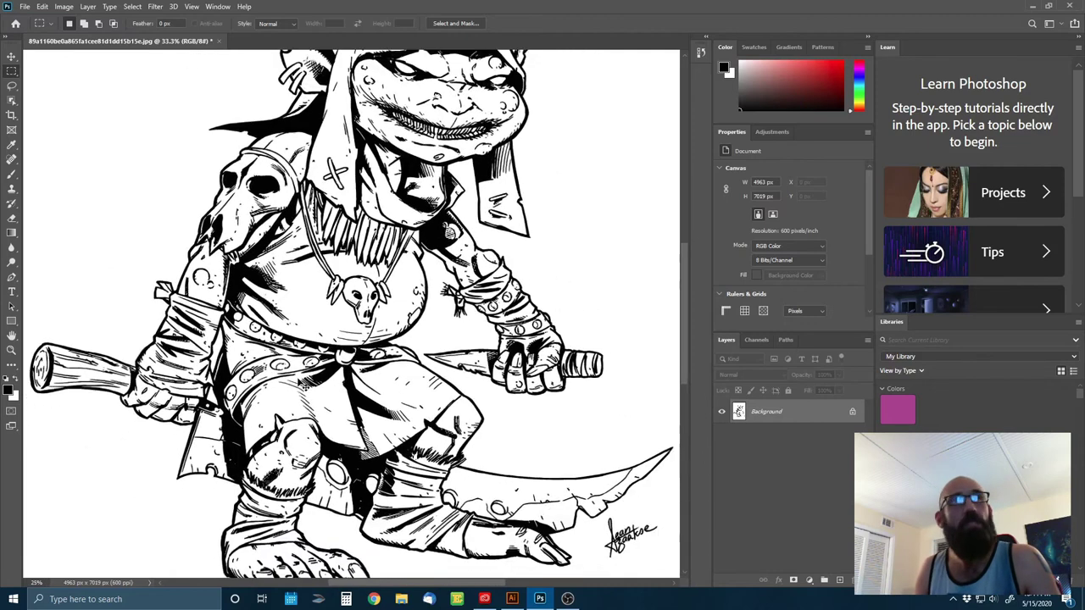
# - Save a PNG copy named 'goblin upscaled' in the assets folder with default PNG options
pyautogui.click(24, 6)
pyautogui.click(99, 214)
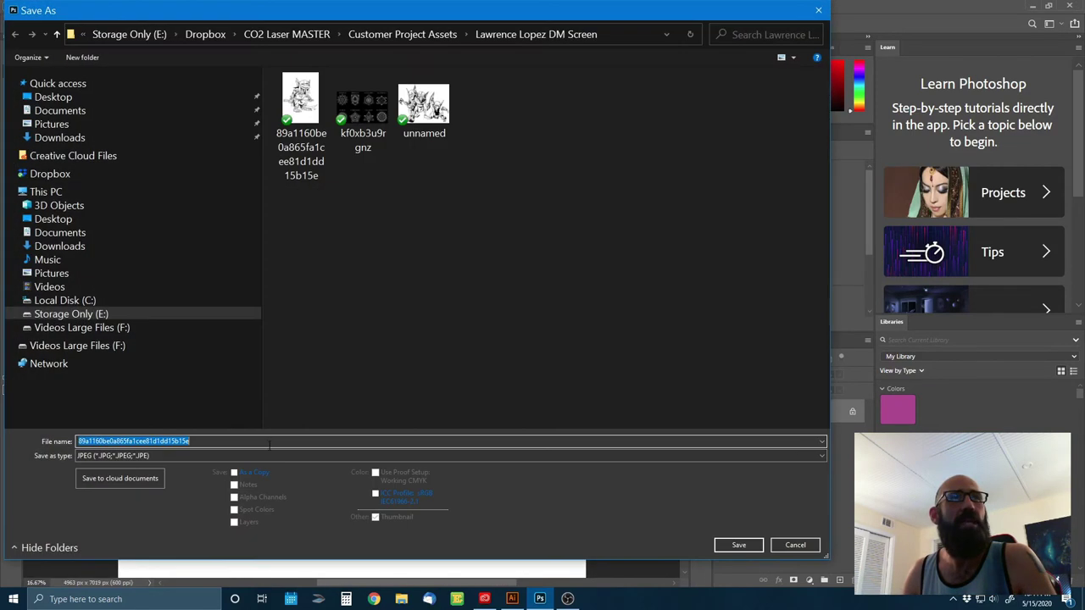
pyautogui.click(221, 456)
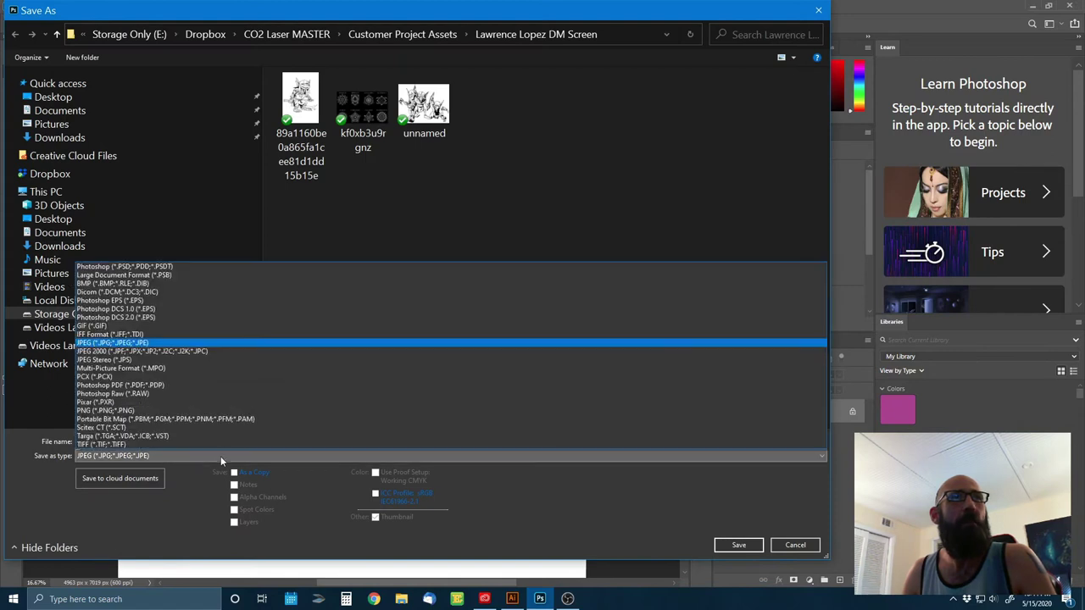
pyautogui.click(176, 411)
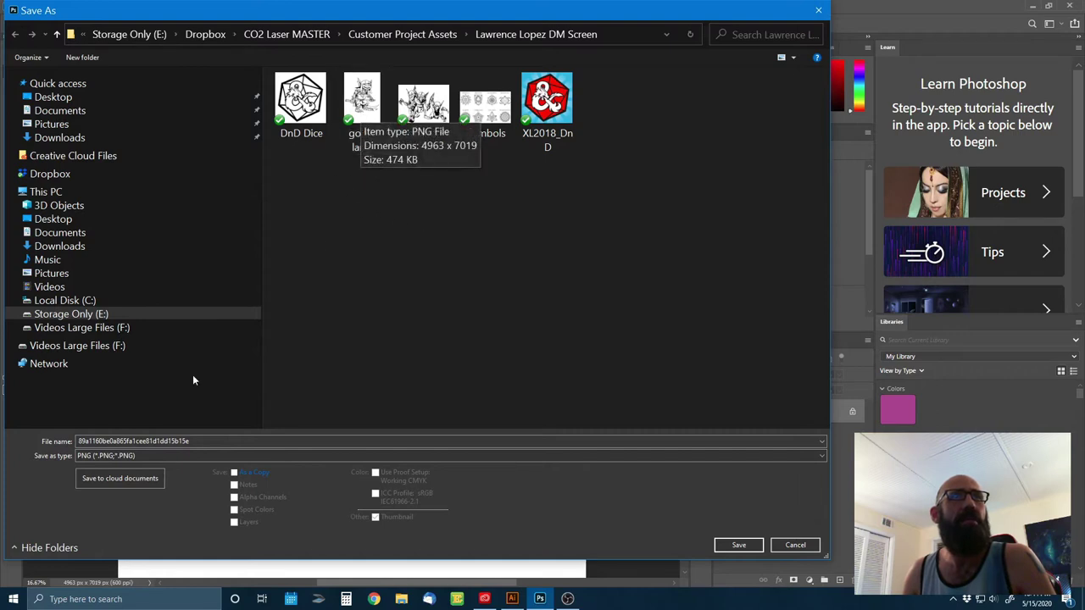
pyautogui.doubleClick(209, 441)
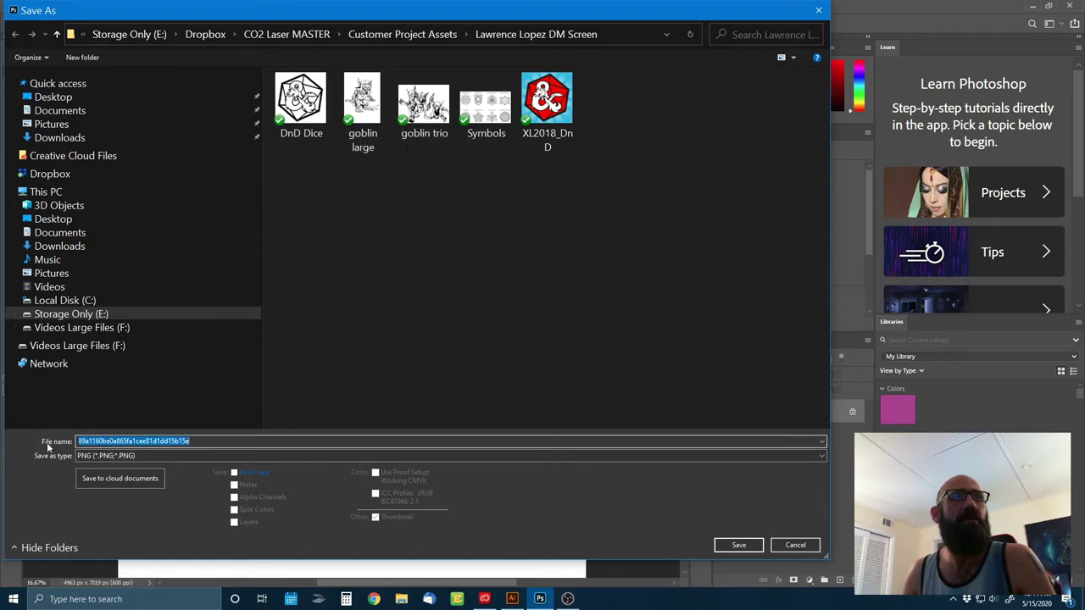
pyautogui.write('gobli')
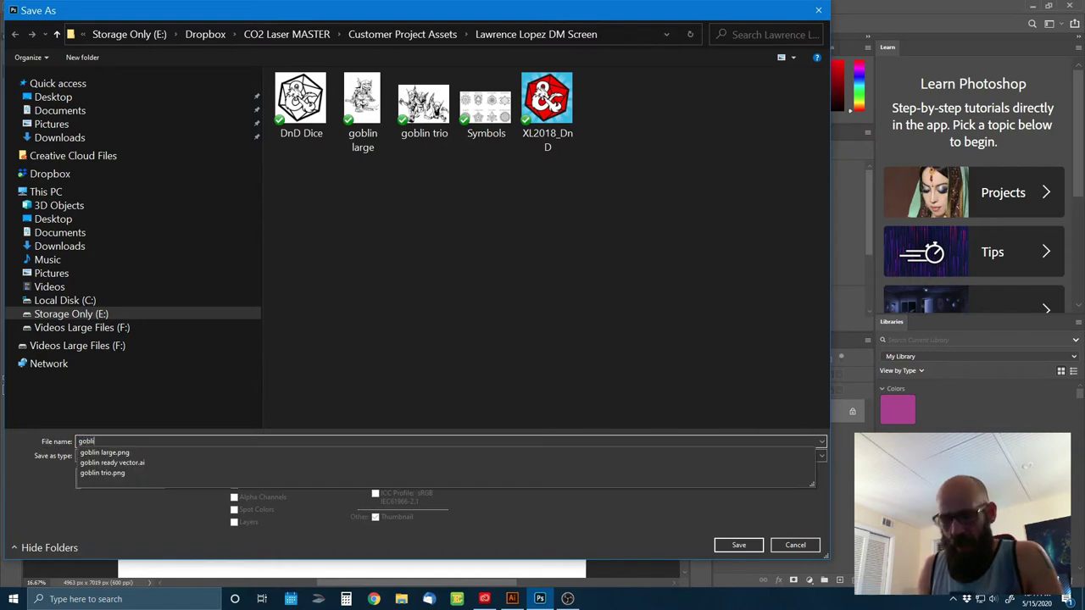
pyautogui.write('n ')
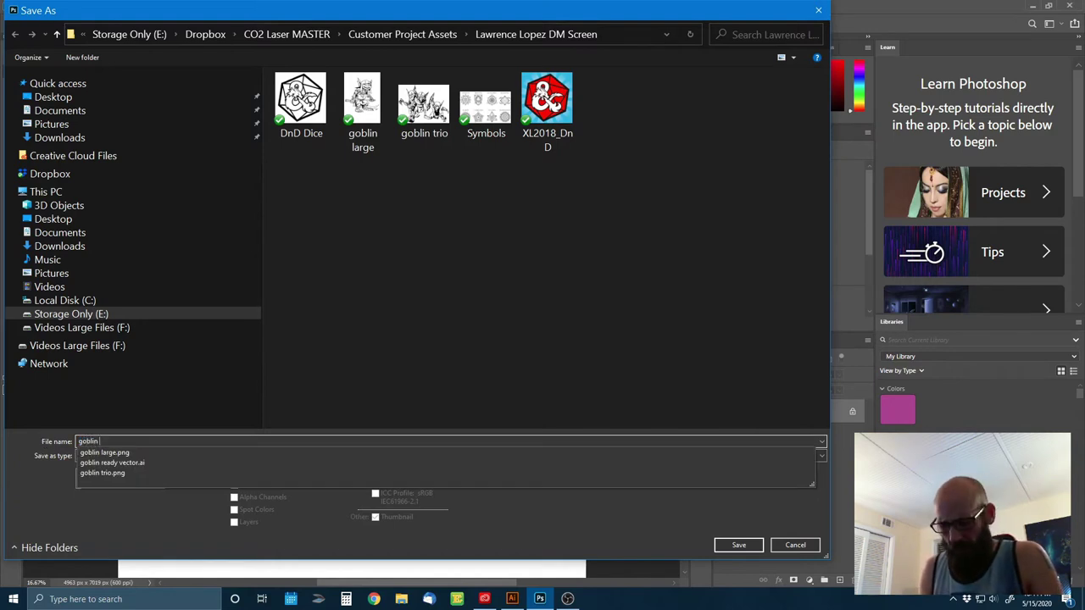
pyautogui.write('upsc')
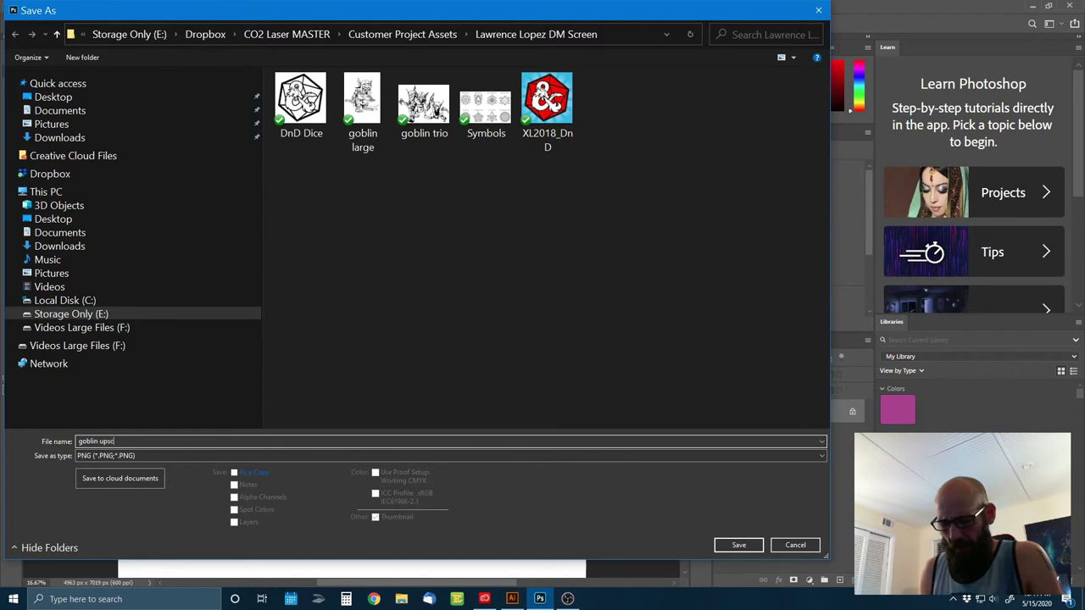
pyautogui.write('aled')
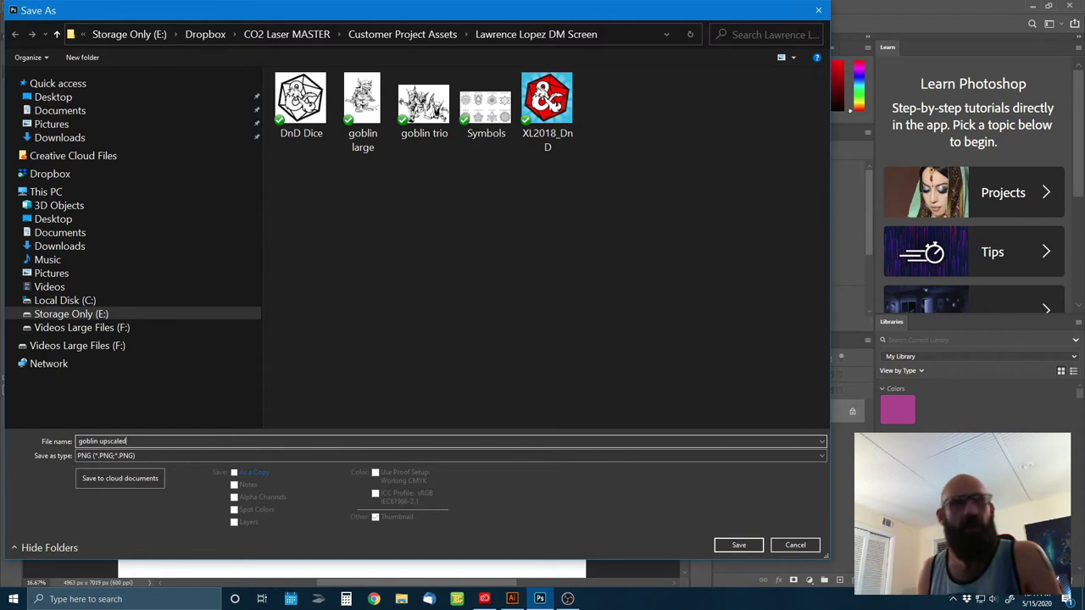
pyautogui.click(745, 543)
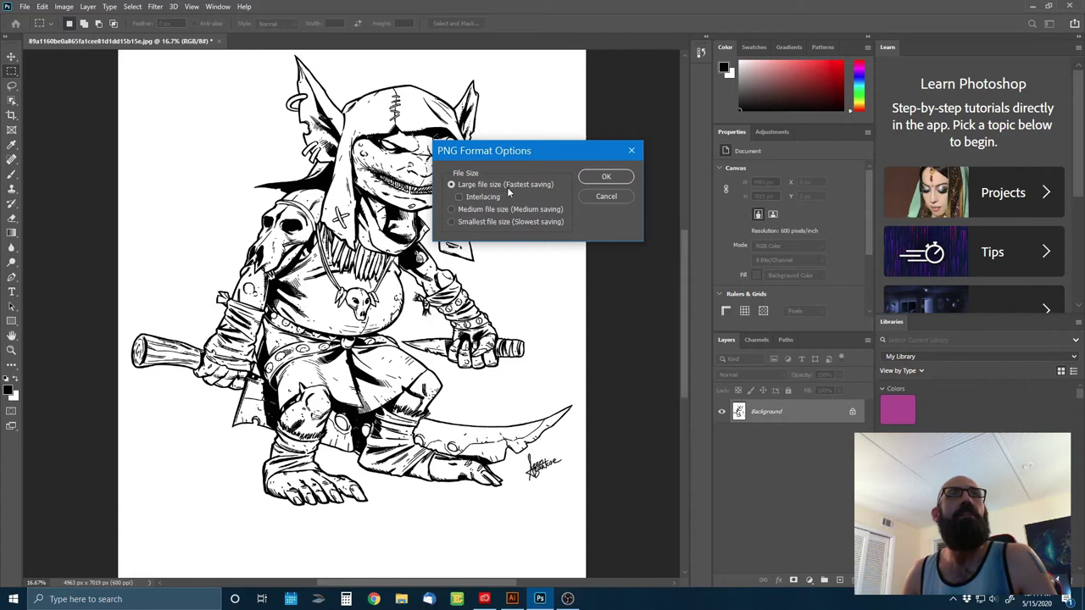
pyautogui.click(589, 175)
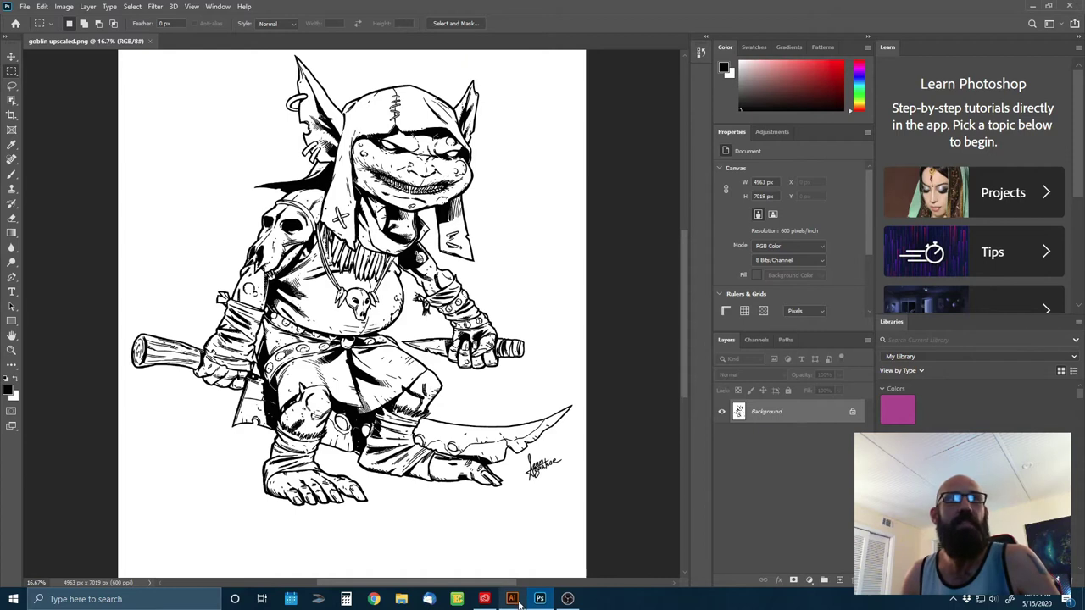
pyautogui.moveTo(519, 602)
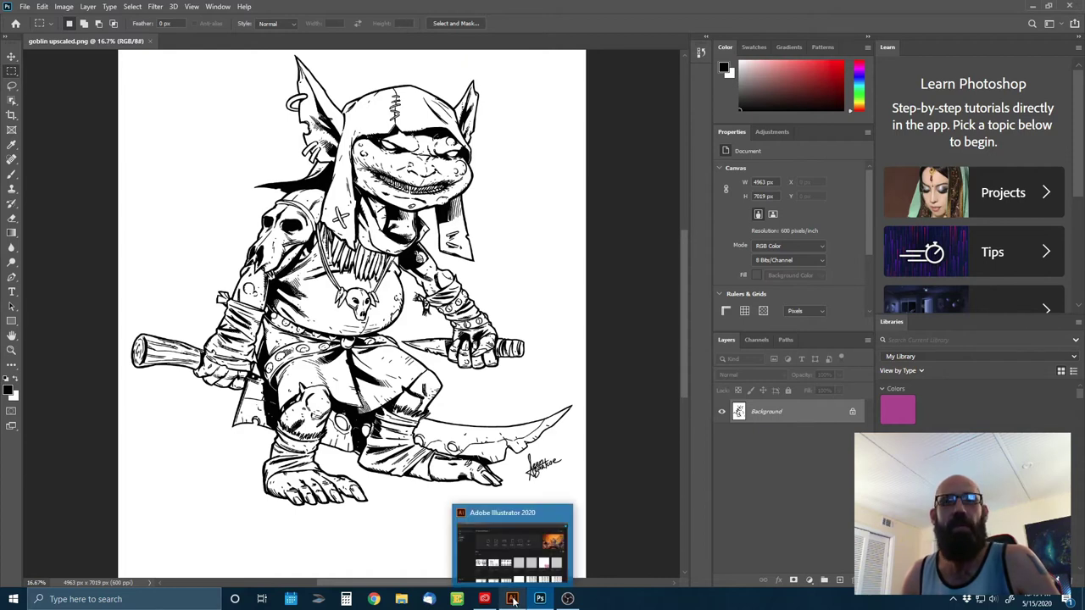
# - Switch to Illustrator and open goblin upscaled.png as a new document
pyautogui.click(513, 555)
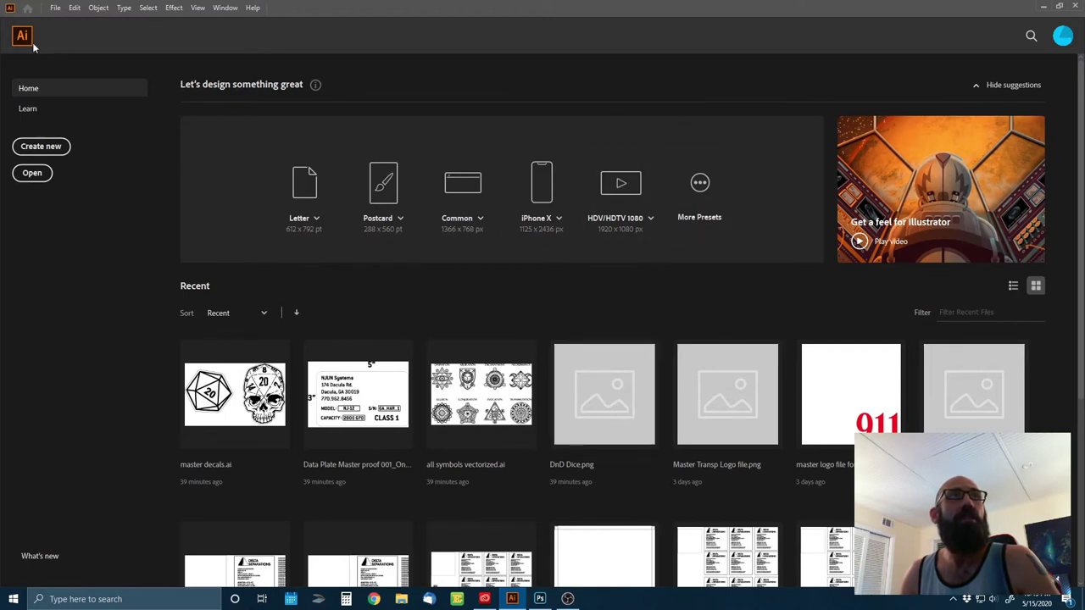
pyautogui.hotkey('ctrl', 'o')
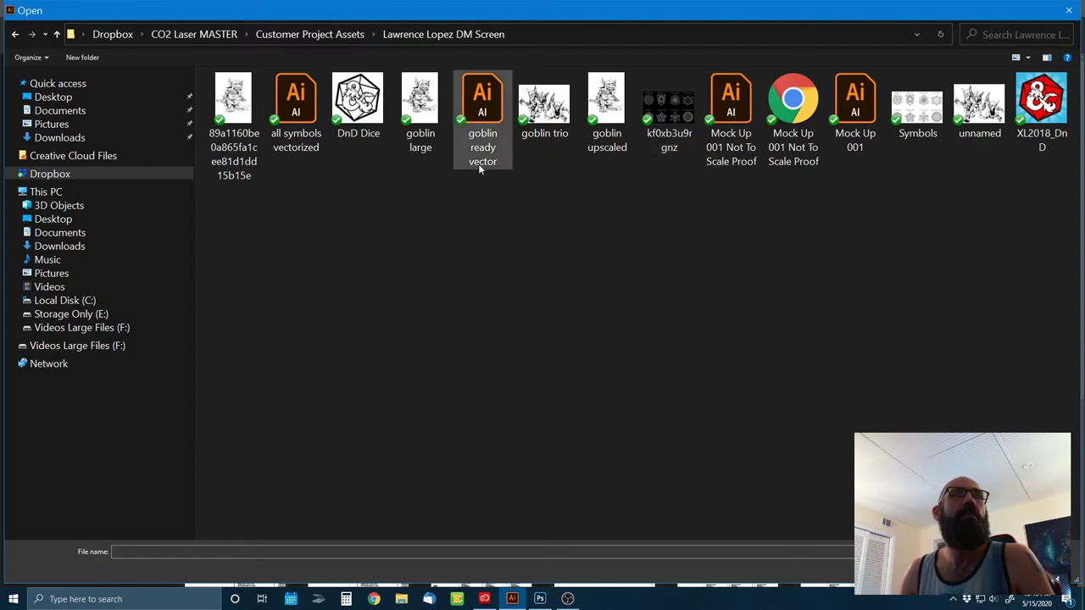
pyautogui.doubleClick(612, 111)
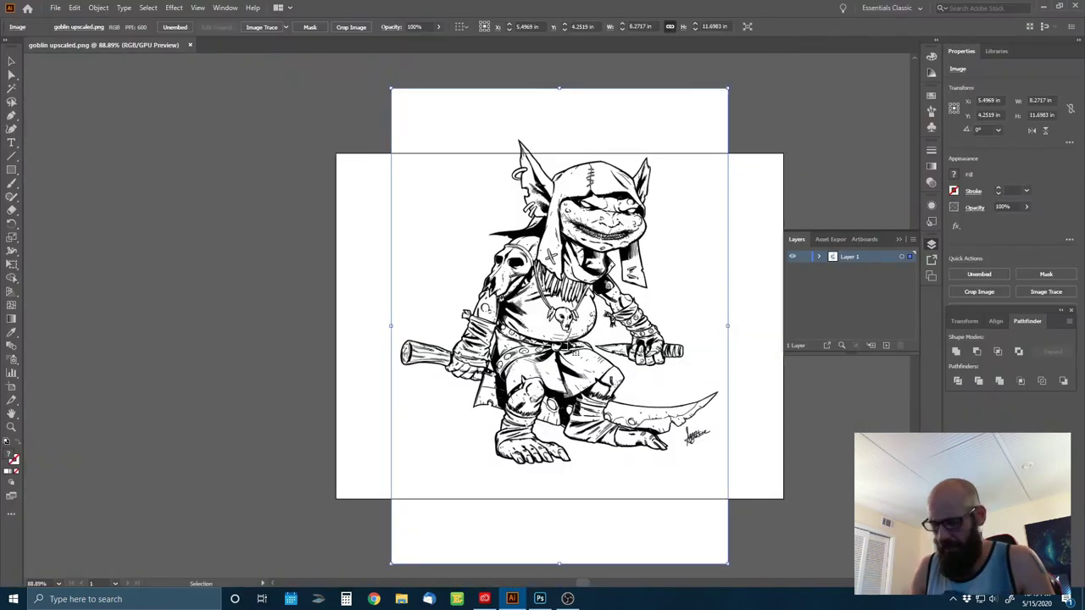
pyautogui.scroll(10, 568, 345)
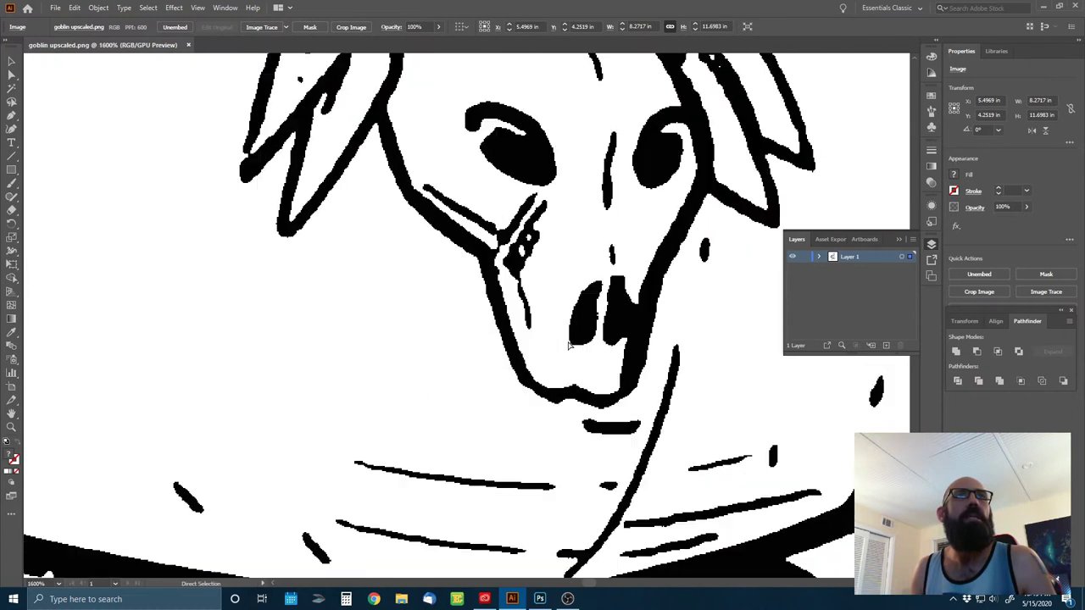
pyautogui.scroll(-10, 568, 345)
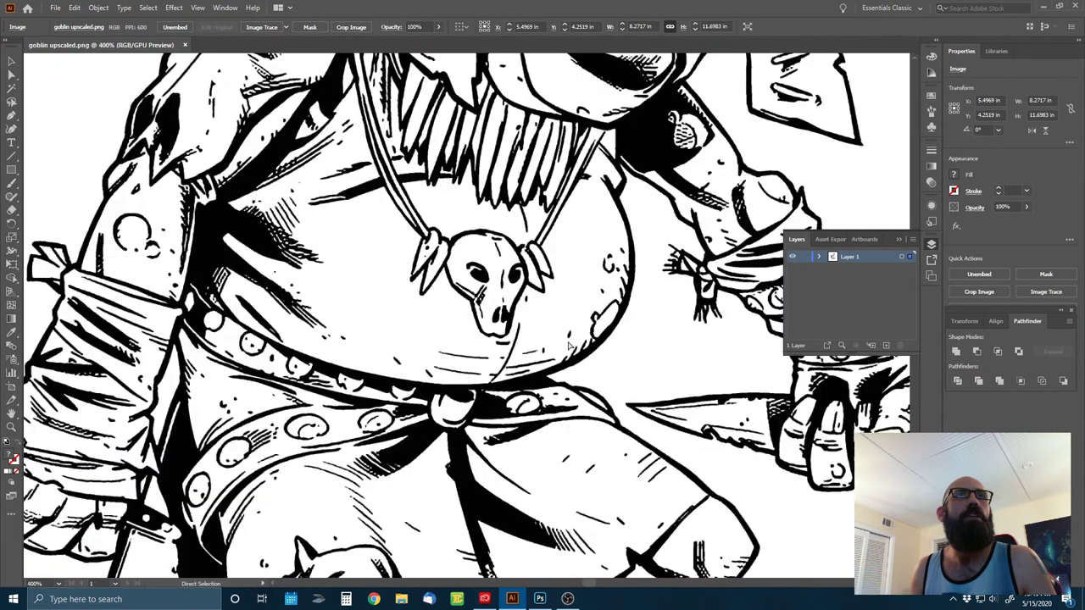
pyautogui.scroll(-5, 568, 346)
pyautogui.scroll(4, 568, 346)
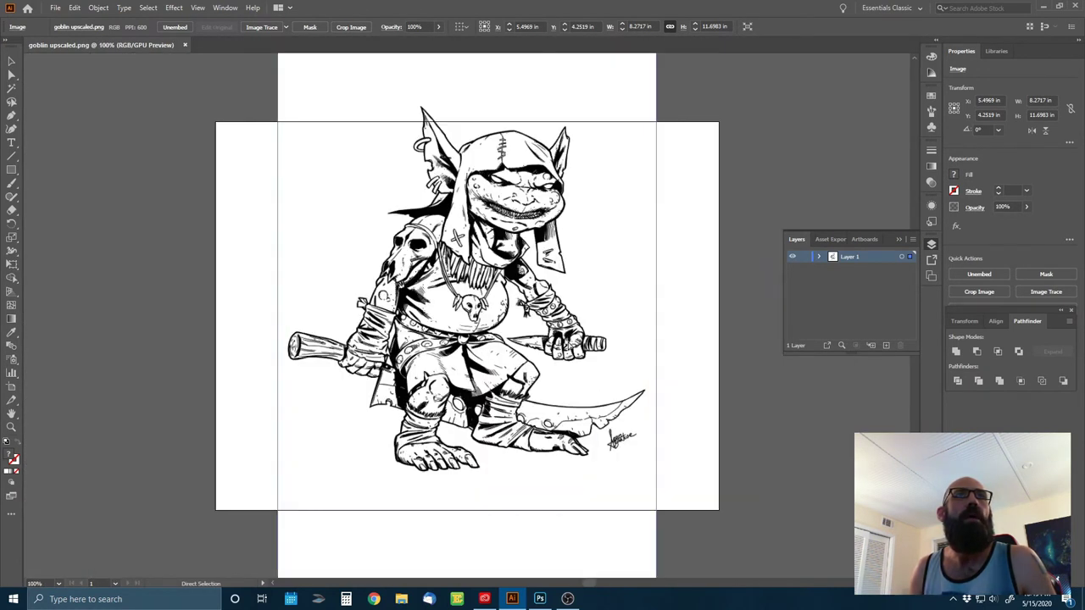
pyautogui.hotkey('ctrl', '-')
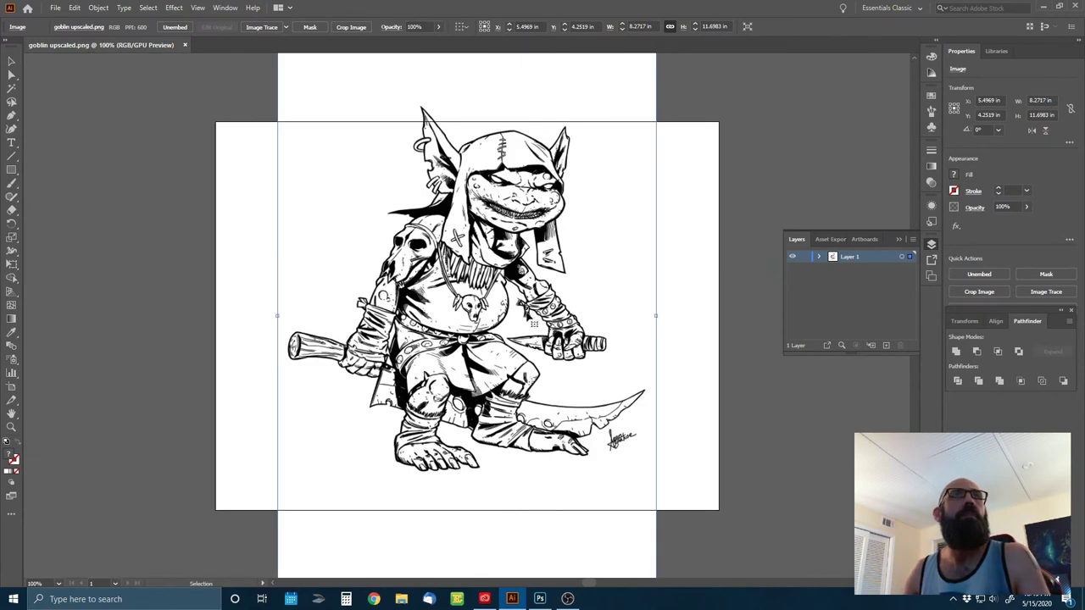
pyautogui.click(734, 116)
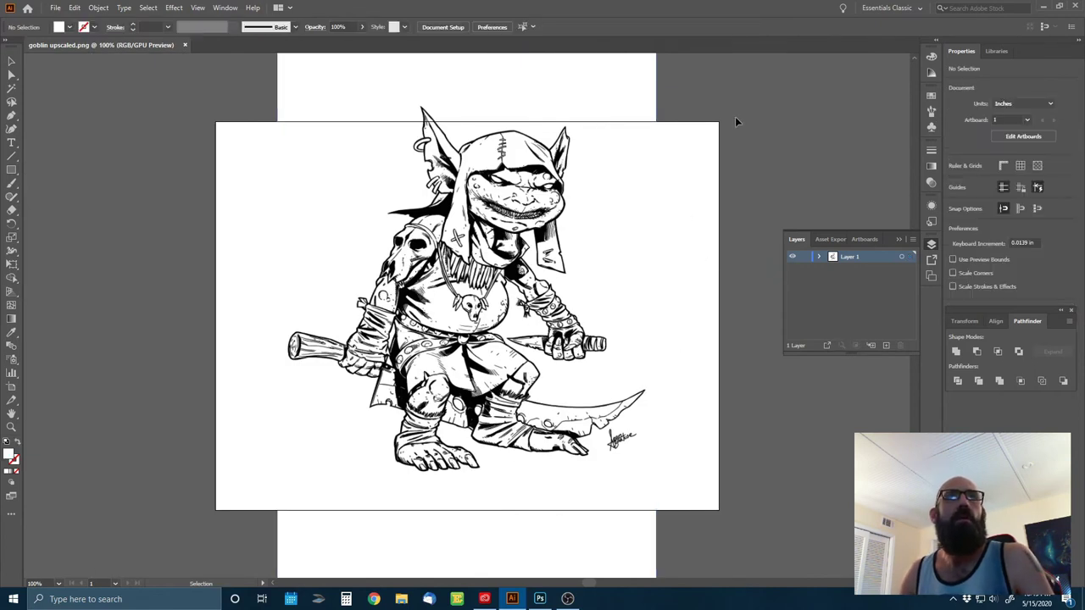
pyautogui.click(656, 202)
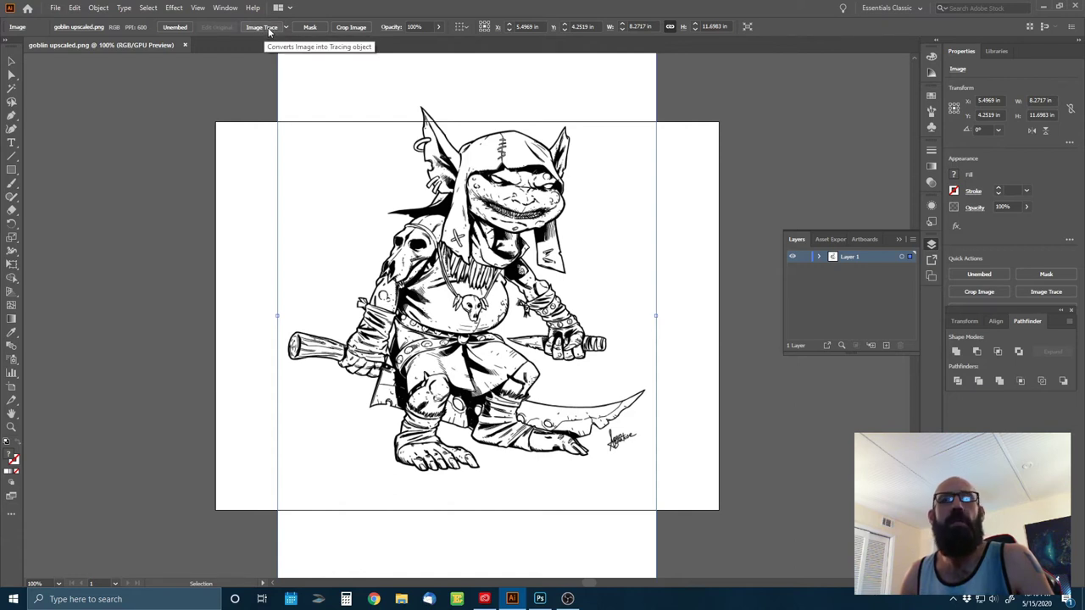
# - Image Trace the selected goblin image with the Default preset
pyautogui.click(270, 31)
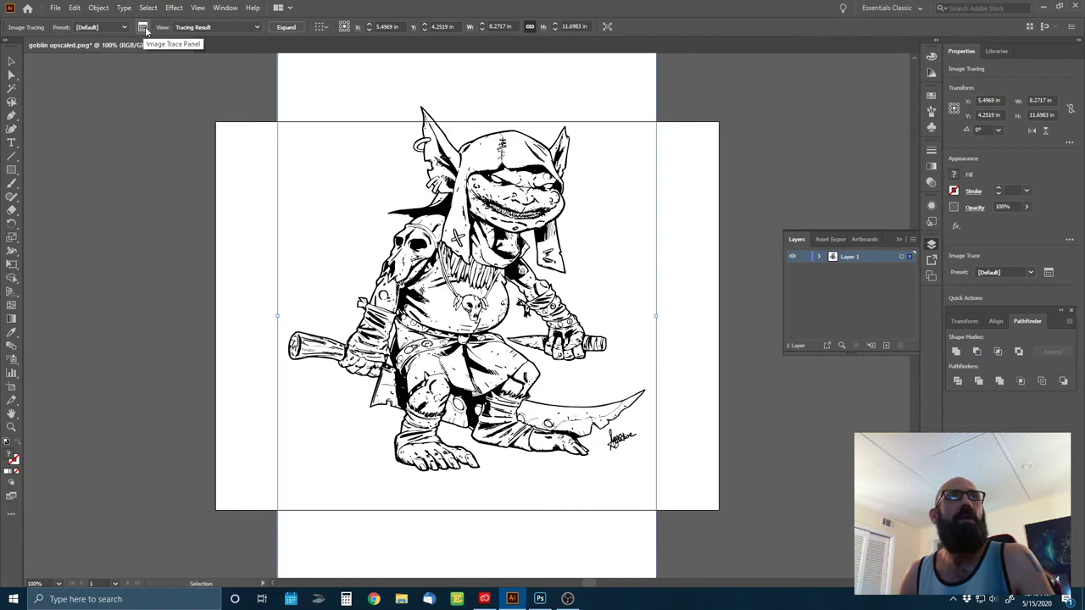
# - Retrace the goblin in Black and White with the trace threshold raised from 128 to 185
pyautogui.click(148, 28)
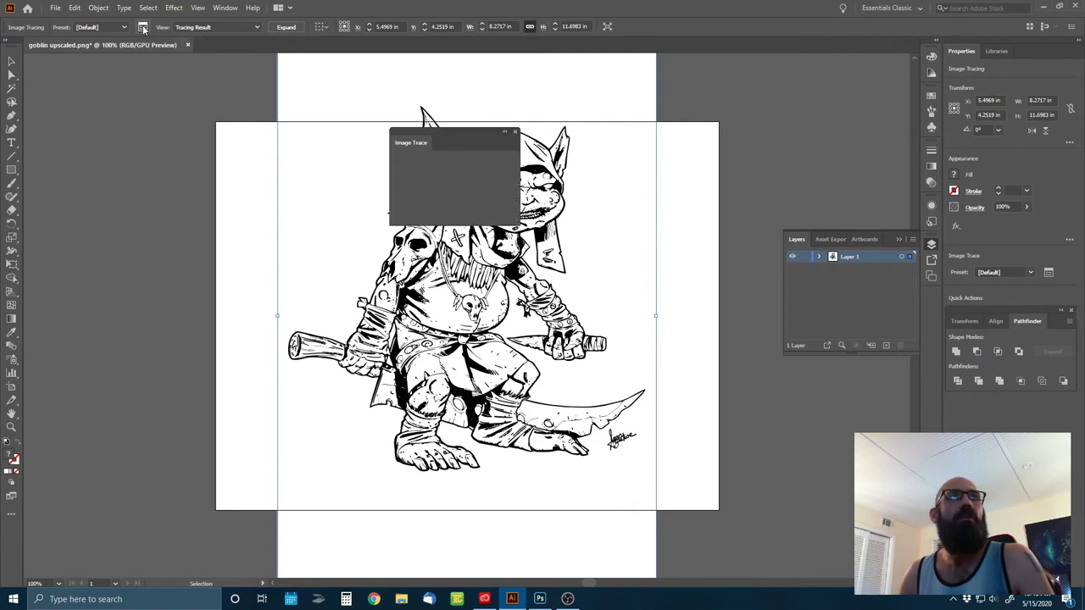
pyautogui.moveTo(468, 129)
pyautogui.mouseDown()
pyautogui.moveTo(616, 195)
pyautogui.moveTo(741, 231)
pyautogui.moveTo(721, 200)
pyautogui.mouseUp()
pyautogui.moveTo(714, 314); pyautogui.dragTo(723, 317)
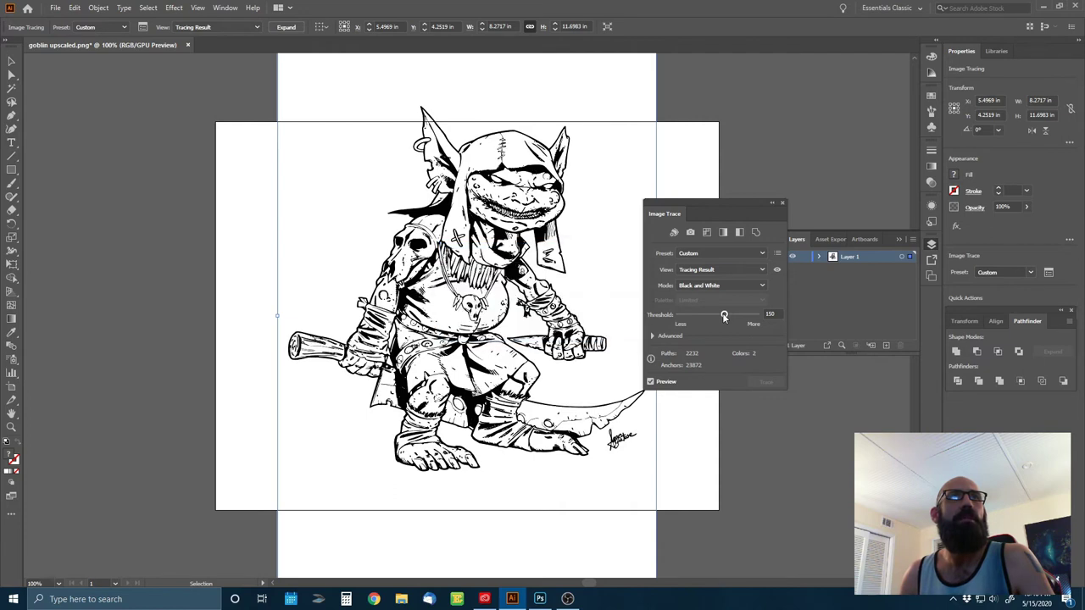
pyautogui.moveTo(724, 317); pyautogui.dragTo(732, 316)
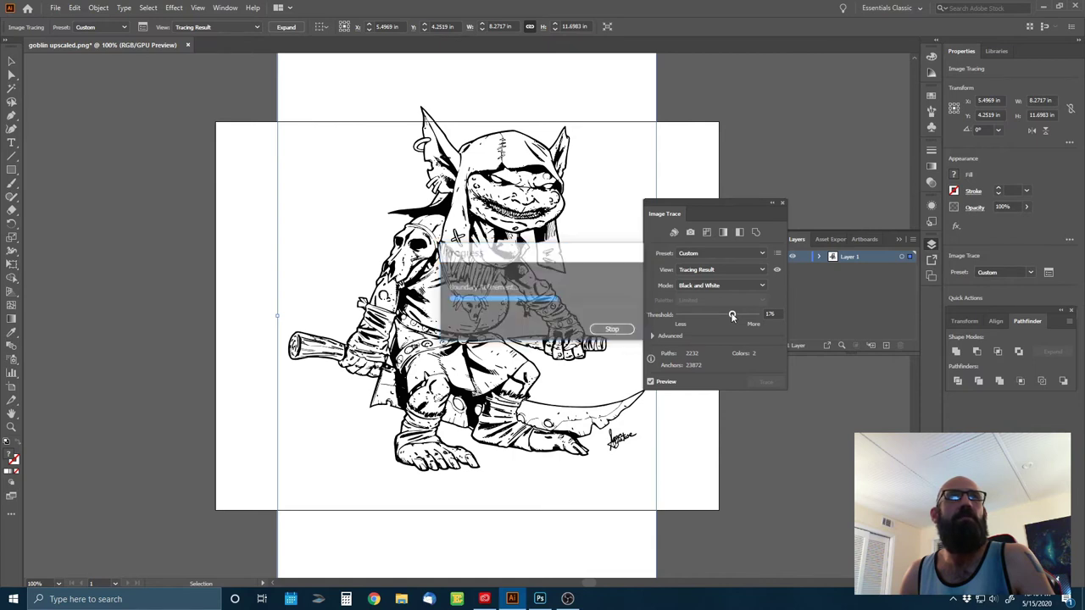
pyautogui.moveTo(732, 316); pyautogui.dragTo(733, 316)
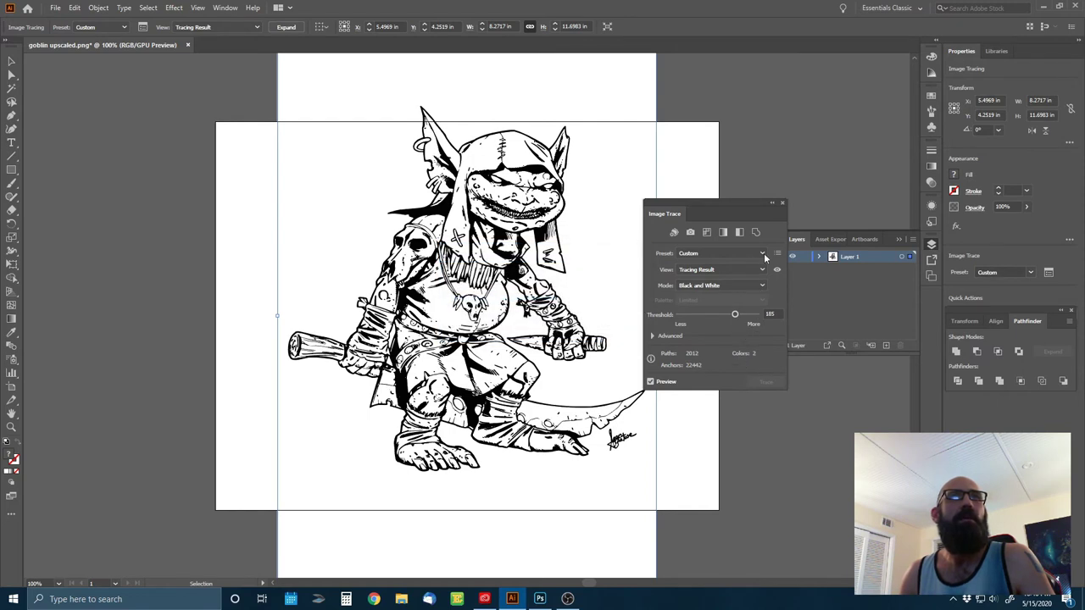
pyautogui.click(781, 203)
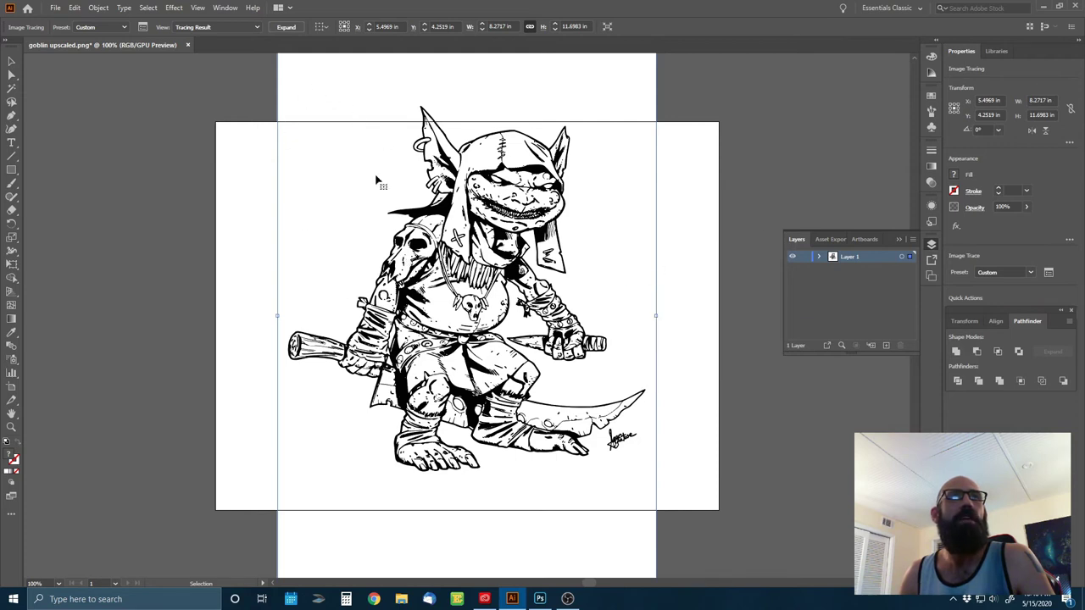
# - Expand the tracing into vector paths and move the goblin group off to the artboard's left
pyautogui.click(287, 27)
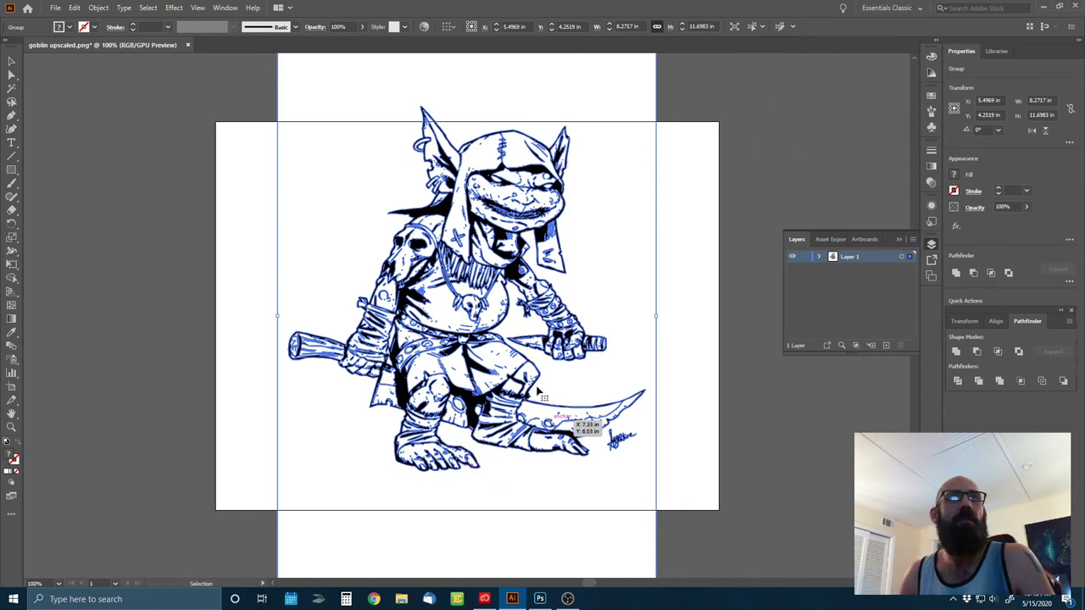
pyautogui.click(711, 181)
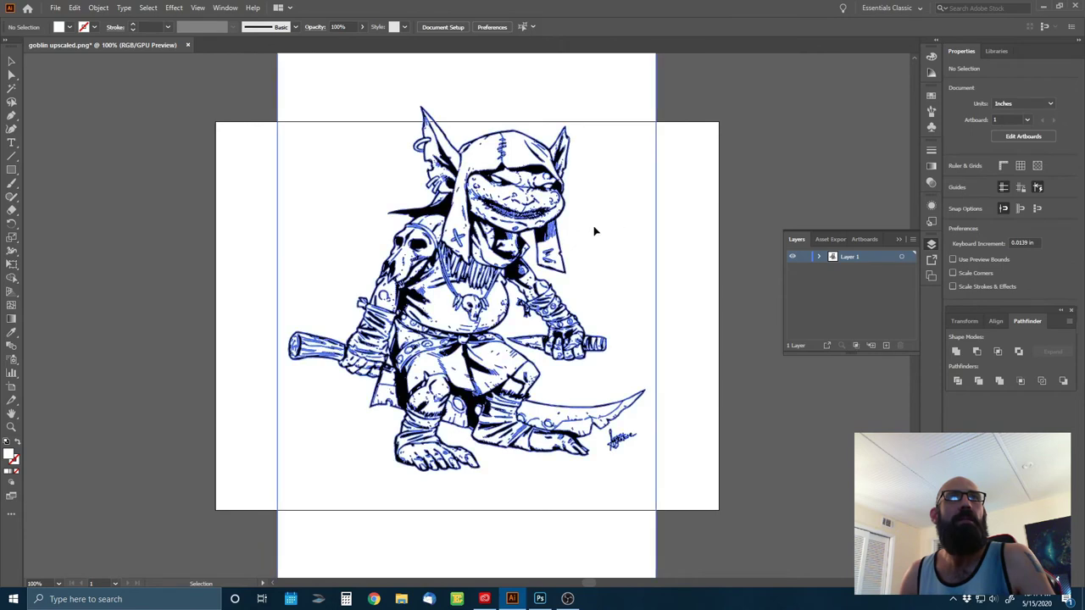
pyautogui.moveTo(594, 230); pyautogui.dragTo(324, 269)
pyautogui.hotkey('ctrl', '-')
pyautogui.hotkey('ctrl', '-')
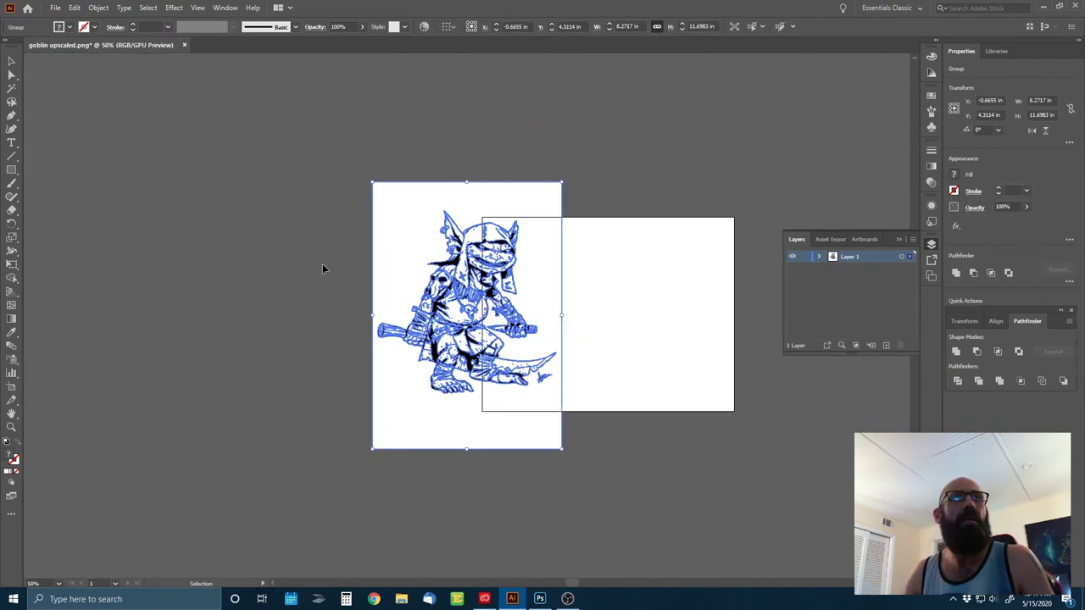
pyautogui.moveTo(475, 279); pyautogui.dragTo(307, 224)
pyautogui.moveTo(410, 220); pyautogui.dragTo(452, 226)
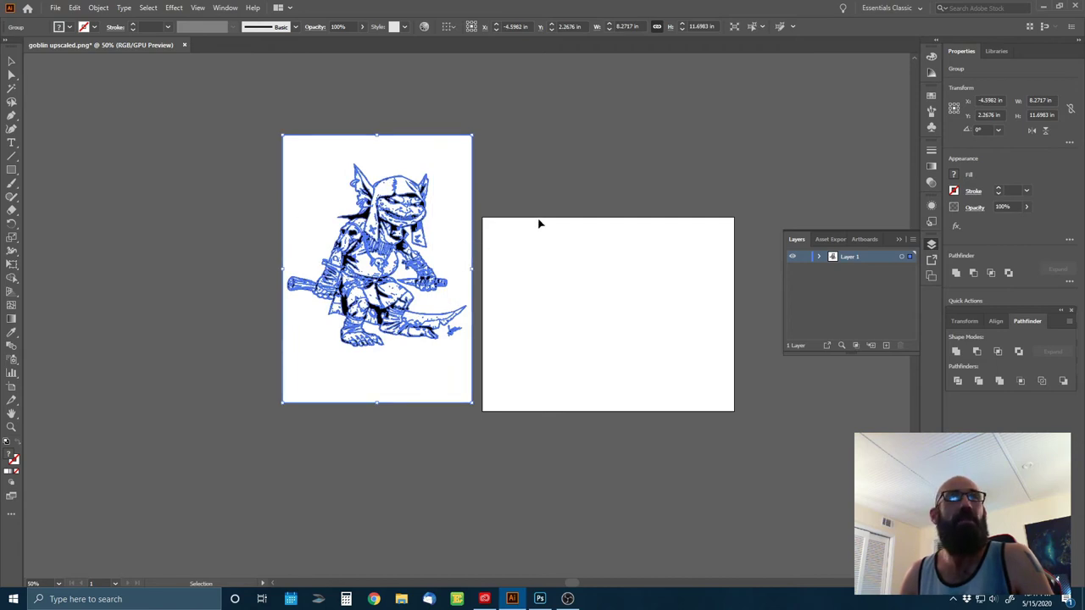
# - Ungroup the expanded goblin and reselect it as one 8.2717 × 11.6983 in compound path
pyautogui.click(100, 8)
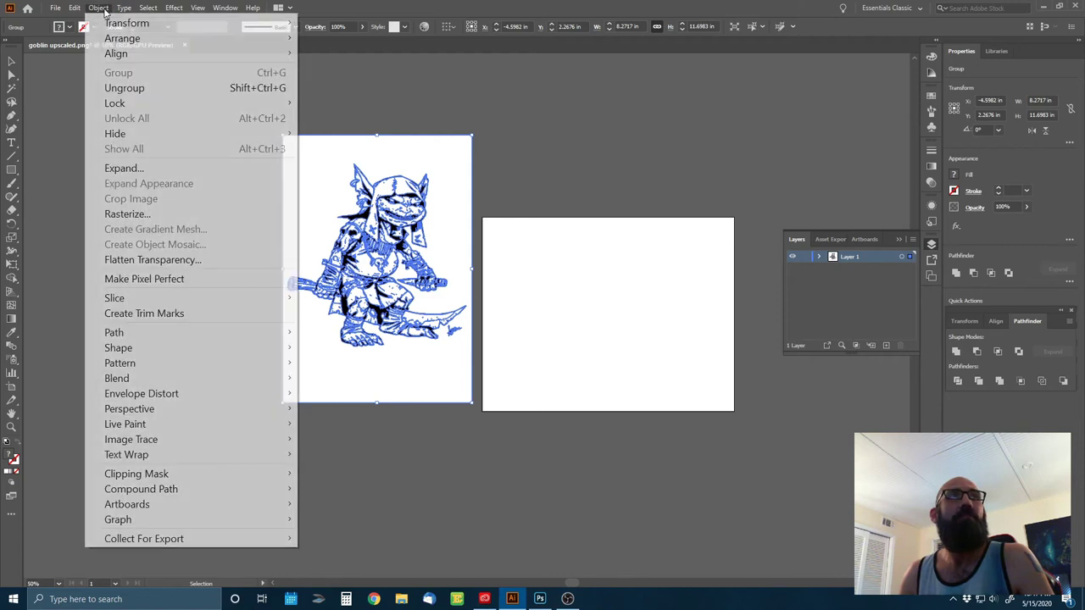
pyautogui.click(138, 90)
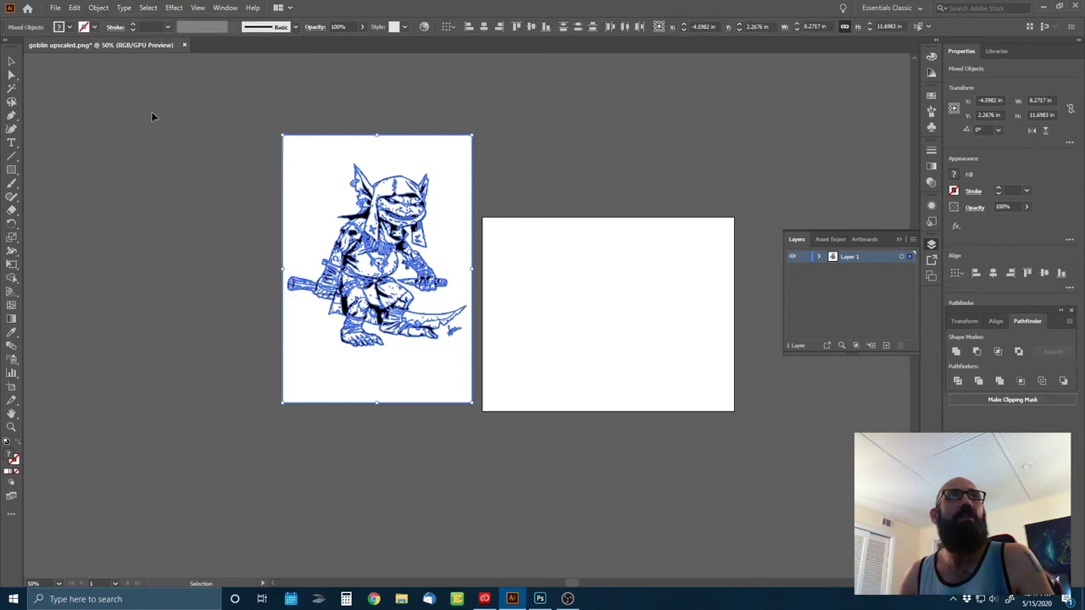
pyautogui.click(153, 116)
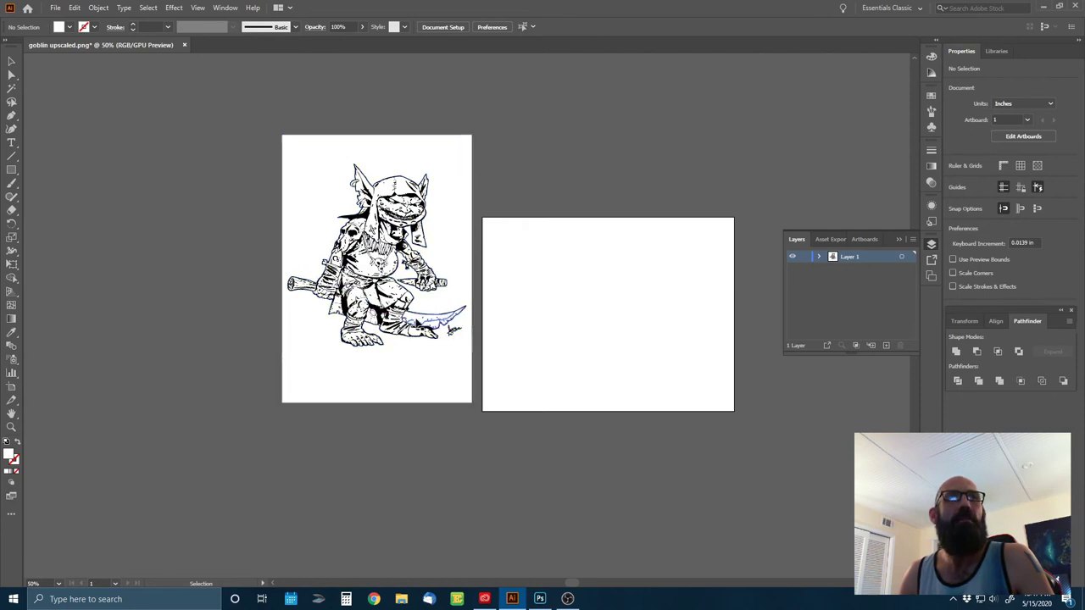
pyautogui.click(438, 159)
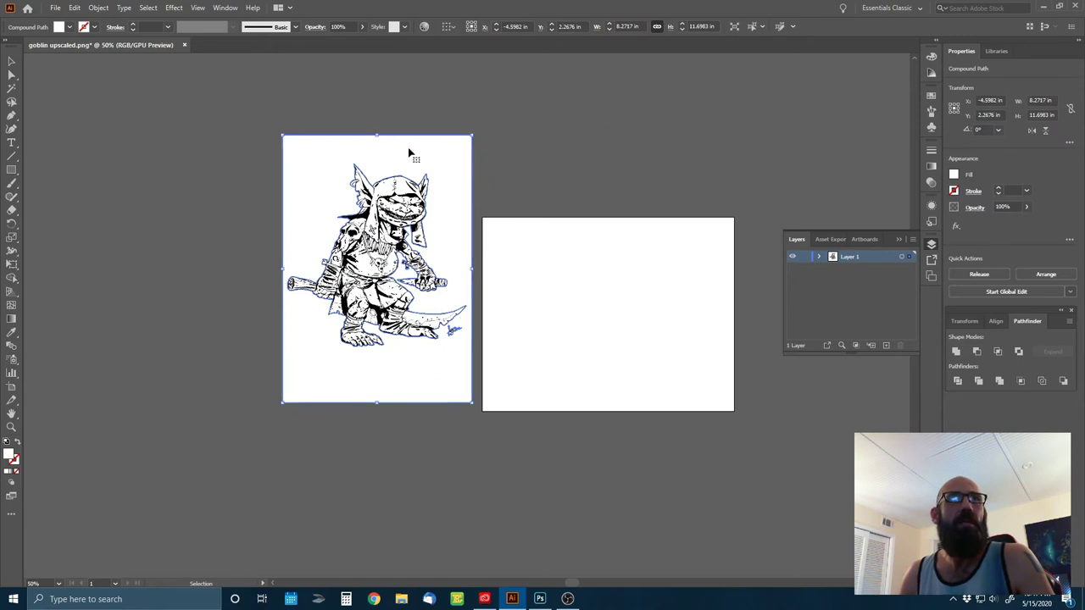
# - Select all white-filled areas via Select Same Fill Color, delete them, then select the remaining black lines
pyautogui.click(98, 8)
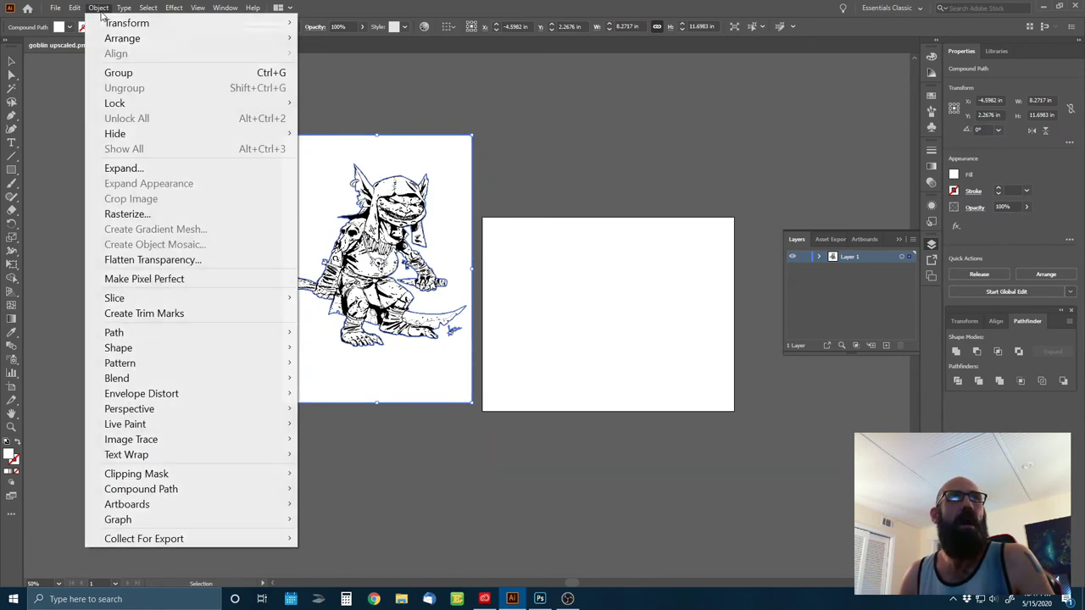
pyautogui.moveTo(152, 9)
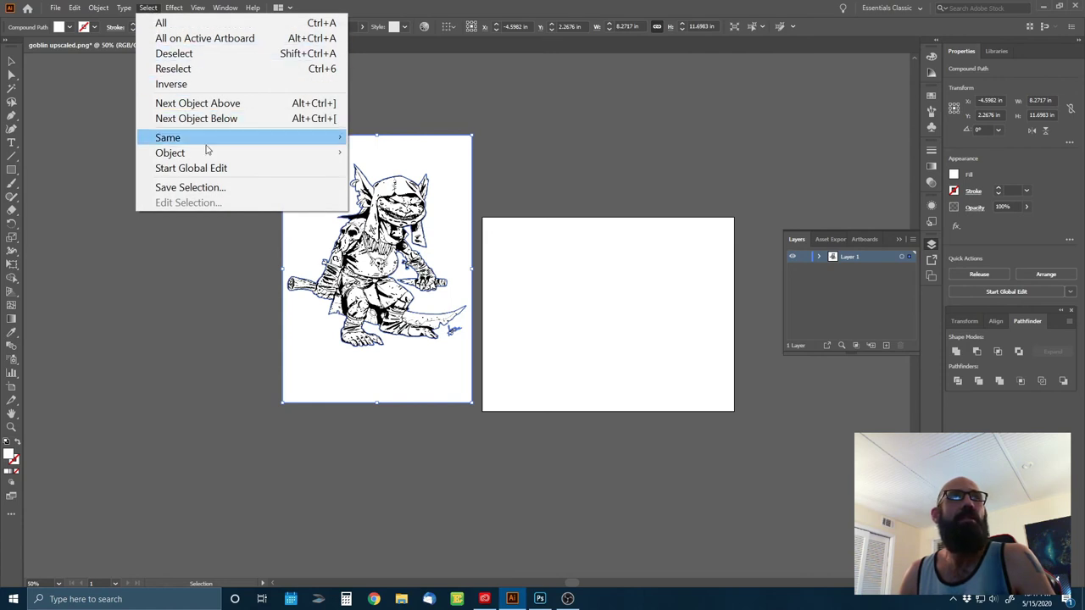
pyautogui.moveTo(225, 136)
pyautogui.click(427, 198)
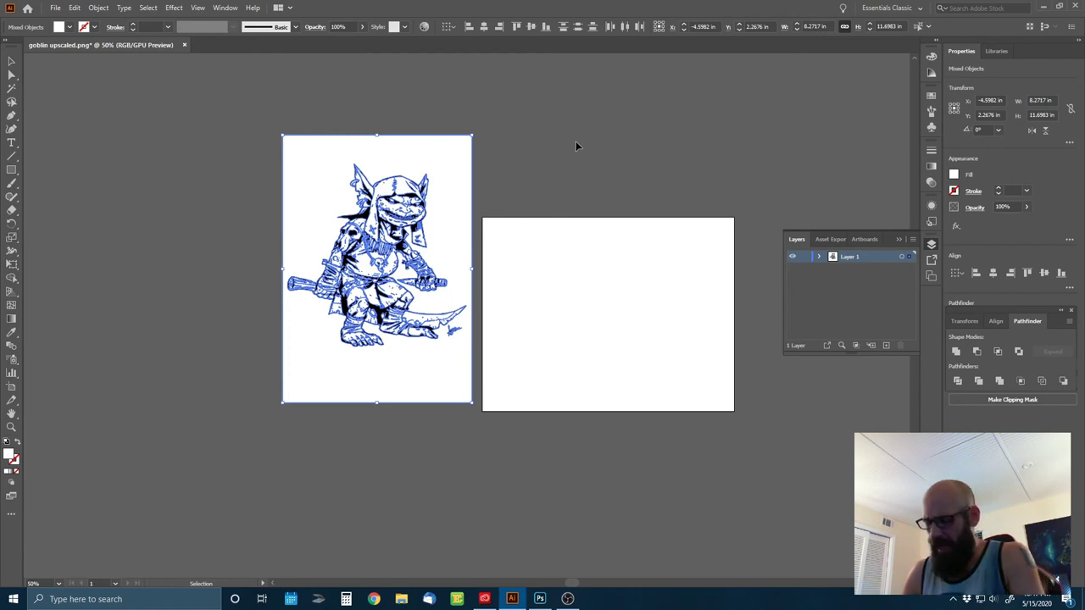
pyautogui.press('Delete')
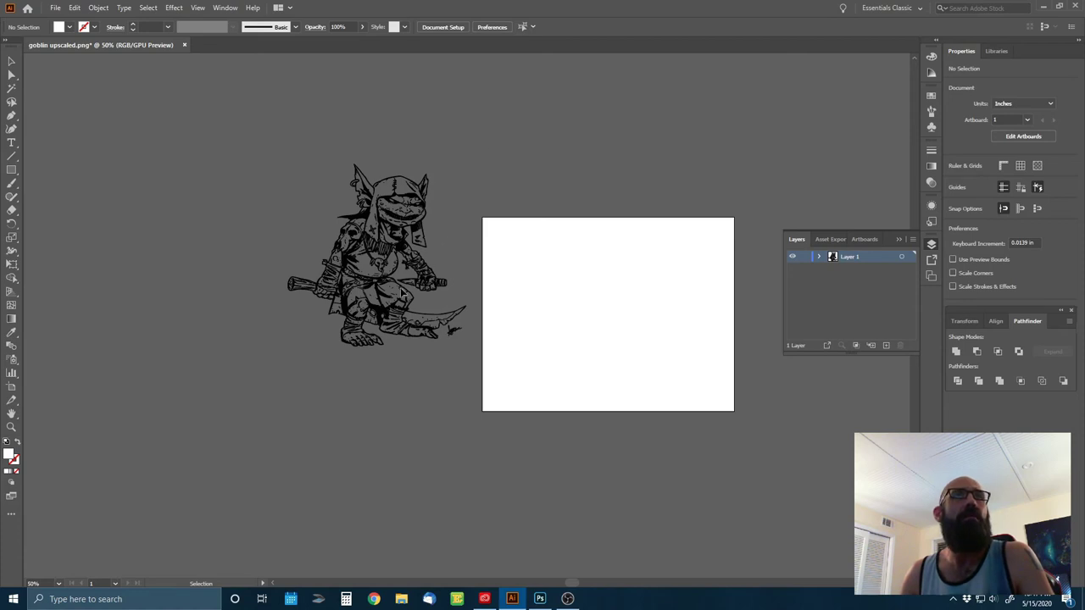
pyautogui.hotkey('ctrl', 'a')
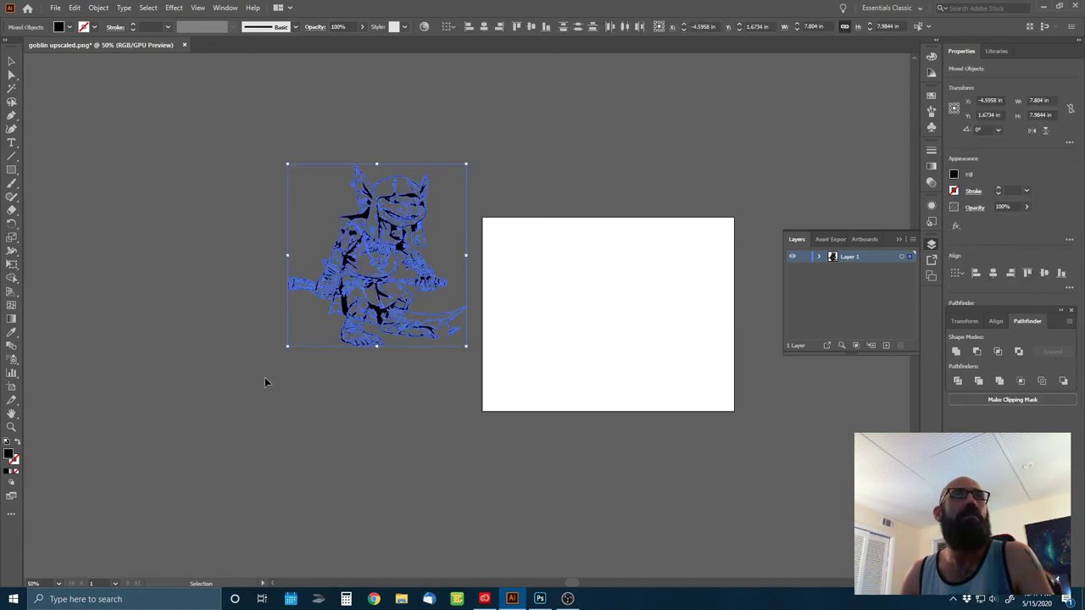
# - Group the goblin artwork into one object, then check the selection
pyautogui.click(100, 8)
pyautogui.click(133, 72)
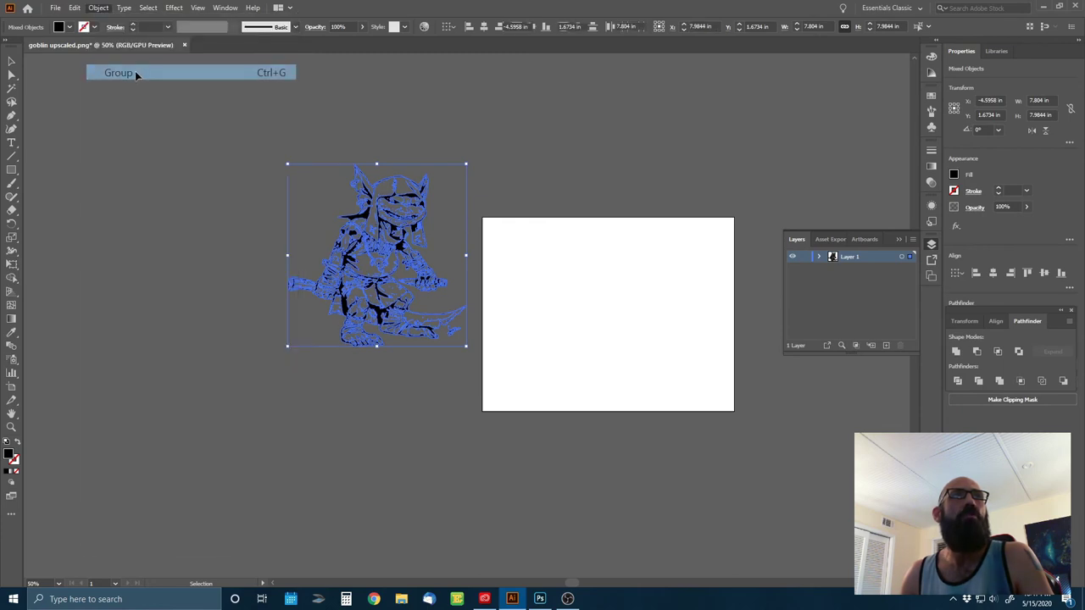
pyautogui.click(445, 126)
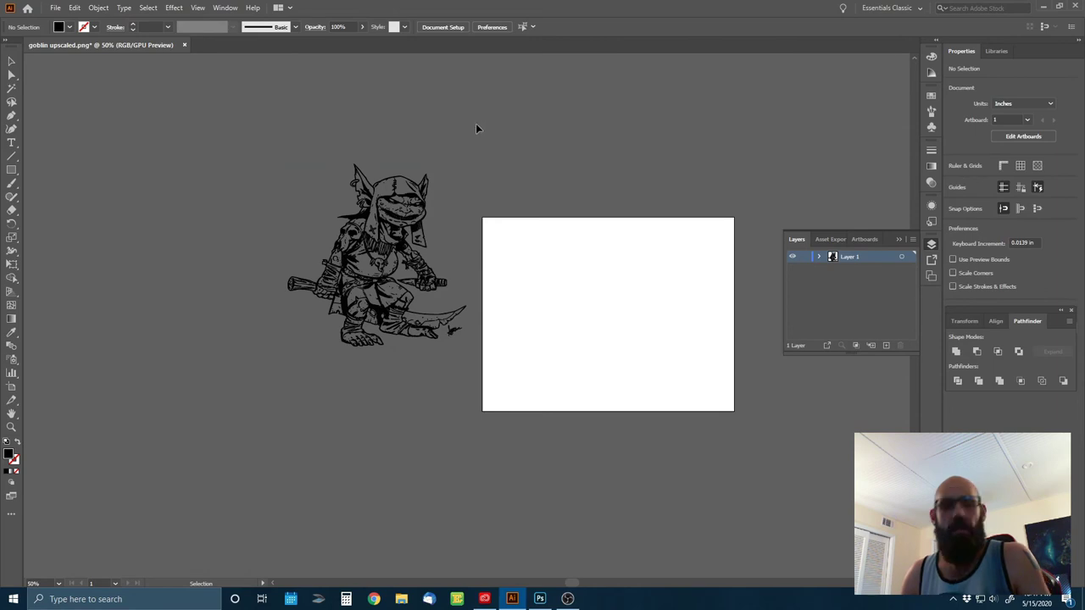
pyautogui.hotkey('ctrl', 'a')
pyautogui.click(438, 162)
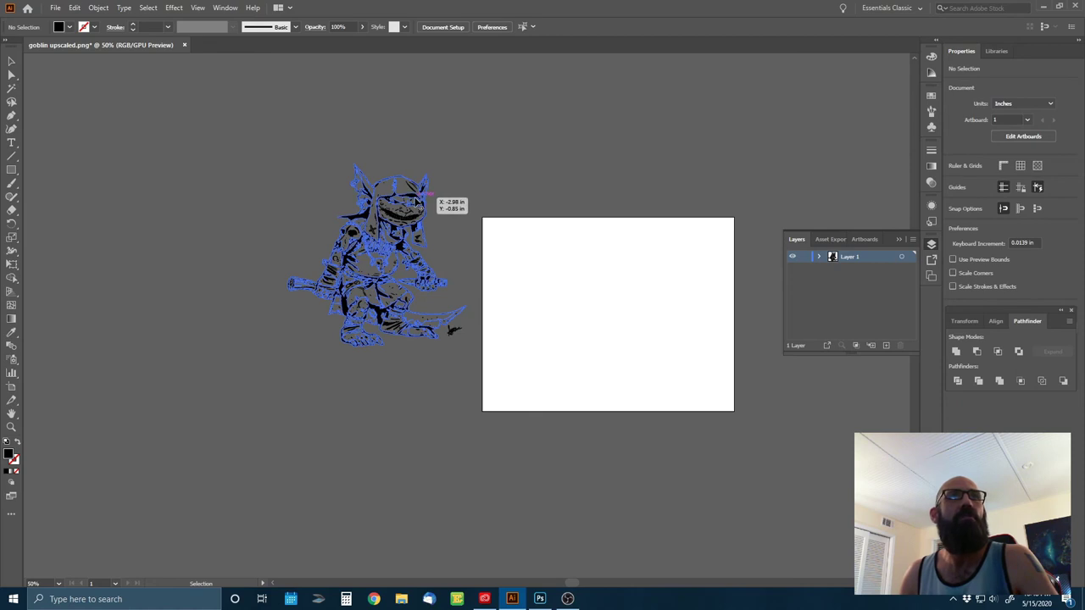
# - Try dragging the goblin onto the artboard, then undo three times back to the white-background tracing
pyautogui.moveTo(429, 194); pyautogui.dragTo(576, 273)
pyautogui.click(411, 253)
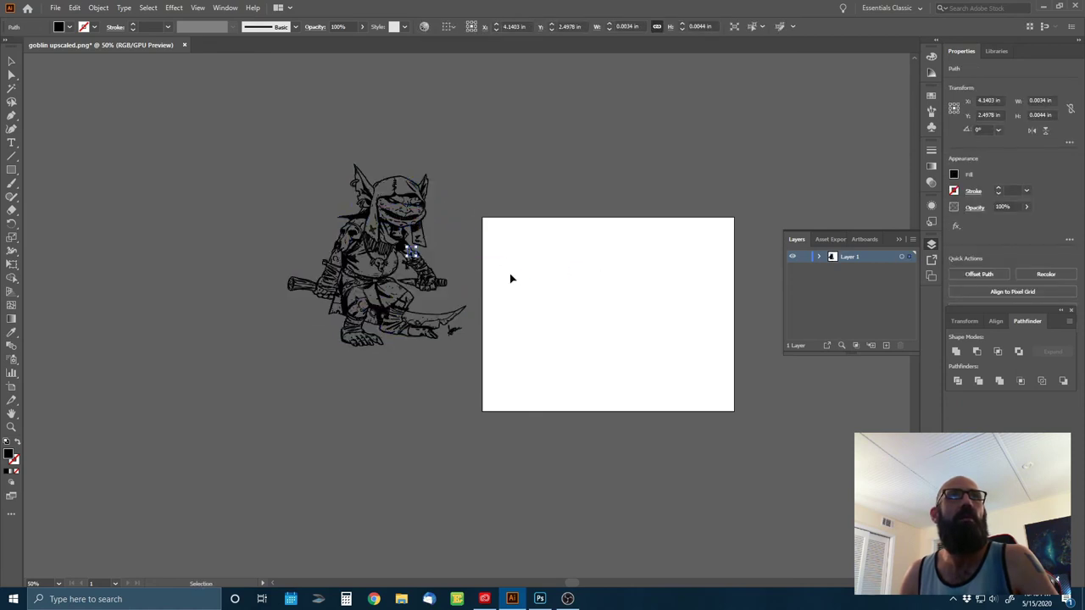
pyautogui.moveTo(411, 244); pyautogui.dragTo(584, 293)
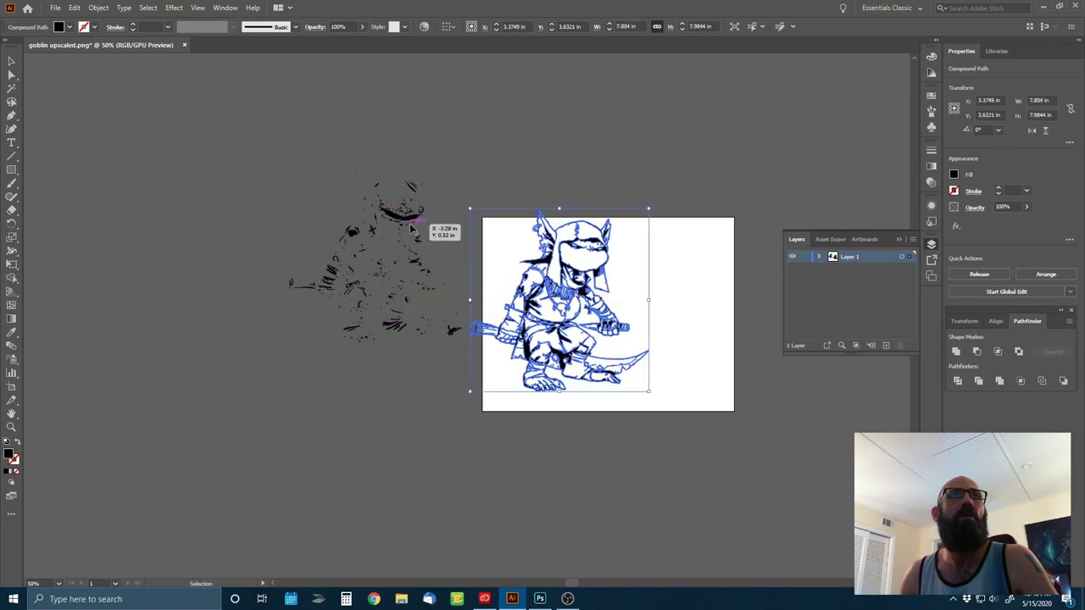
pyautogui.moveTo(399, 306); pyautogui.dragTo(236, 377)
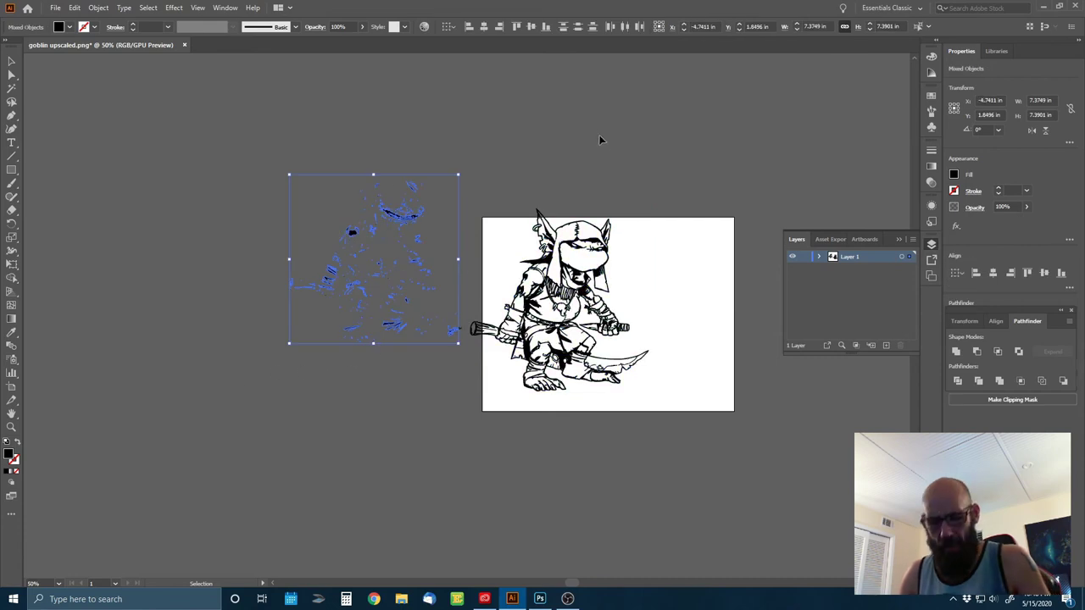
pyautogui.hotkey('ctrl', 'z')
pyautogui.hotkey('ctrl', 'z')
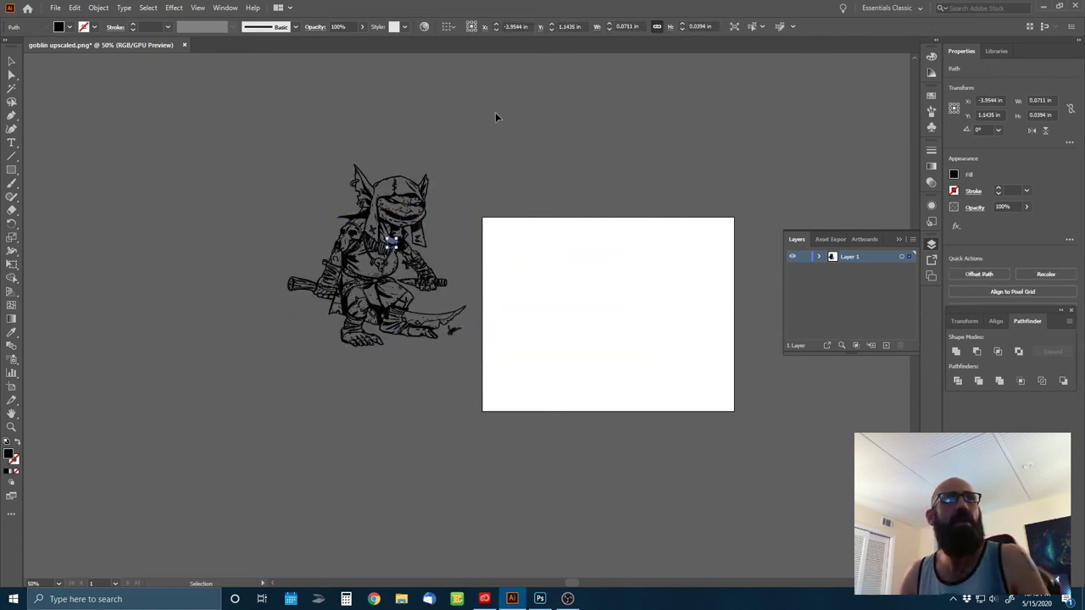
pyautogui.hotkey('ctrl', 'z')
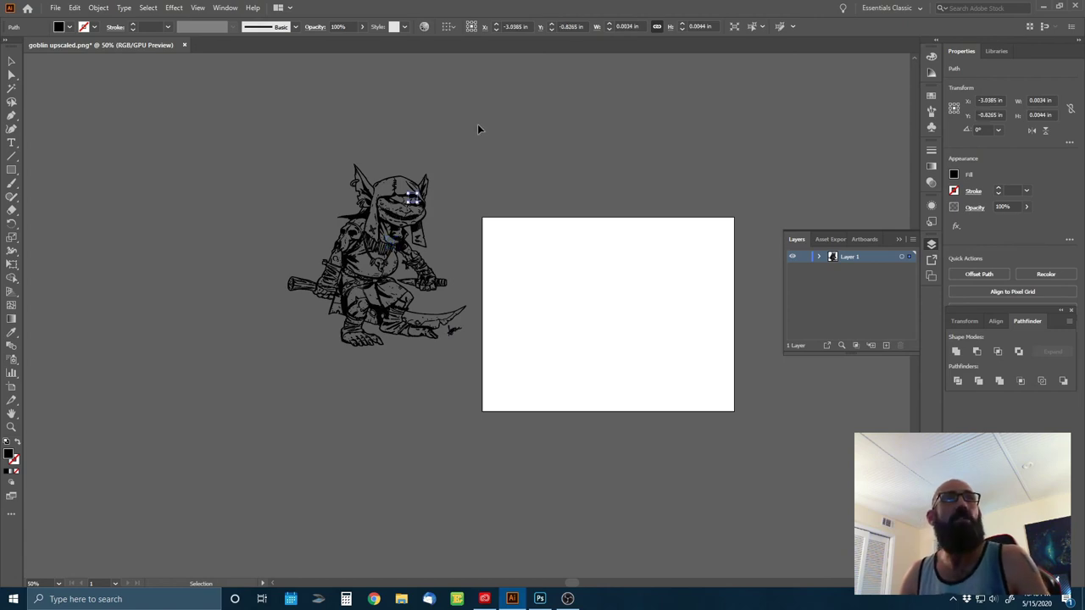
pyautogui.hotkey('ctrl', 'z')
pyautogui.hotkey('ctrl', 'z')
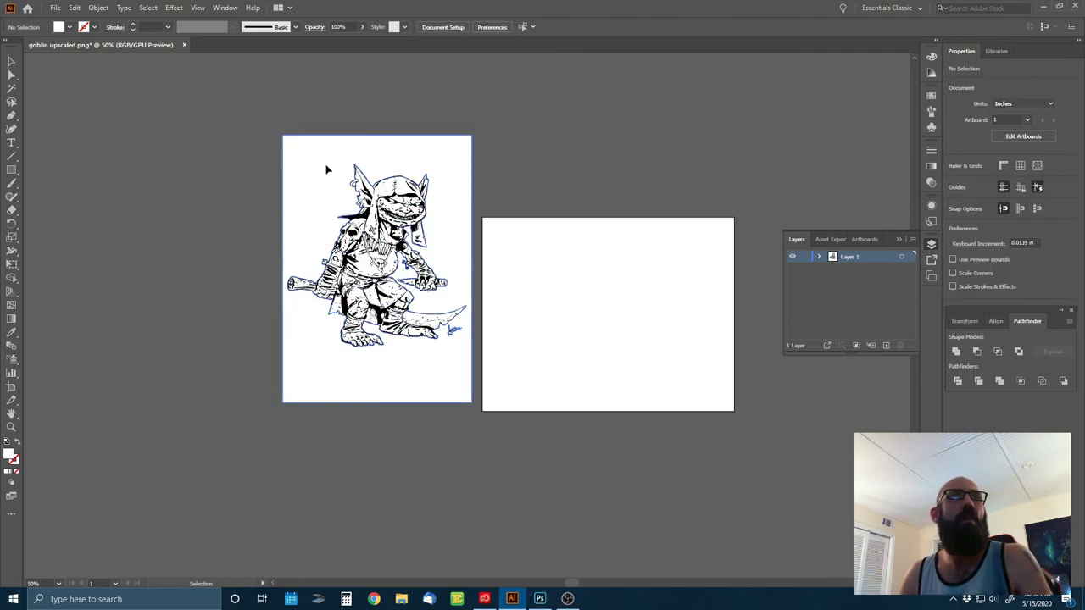
# - Select all shapes with the same white fill and delete the background
pyautogui.click(148, 8)
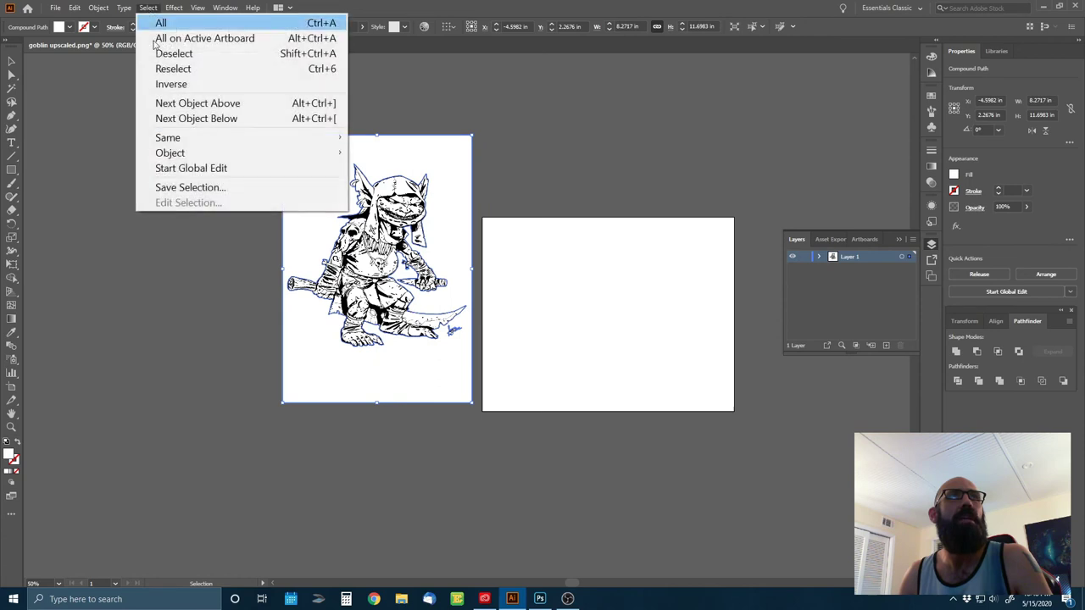
pyautogui.moveTo(181, 138)
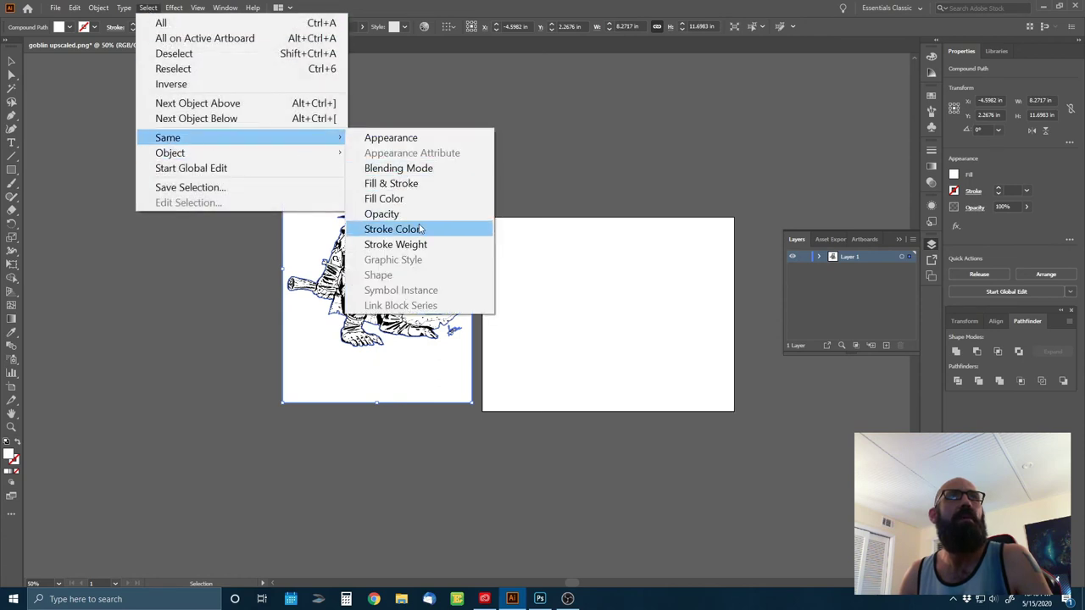
pyautogui.click(425, 198)
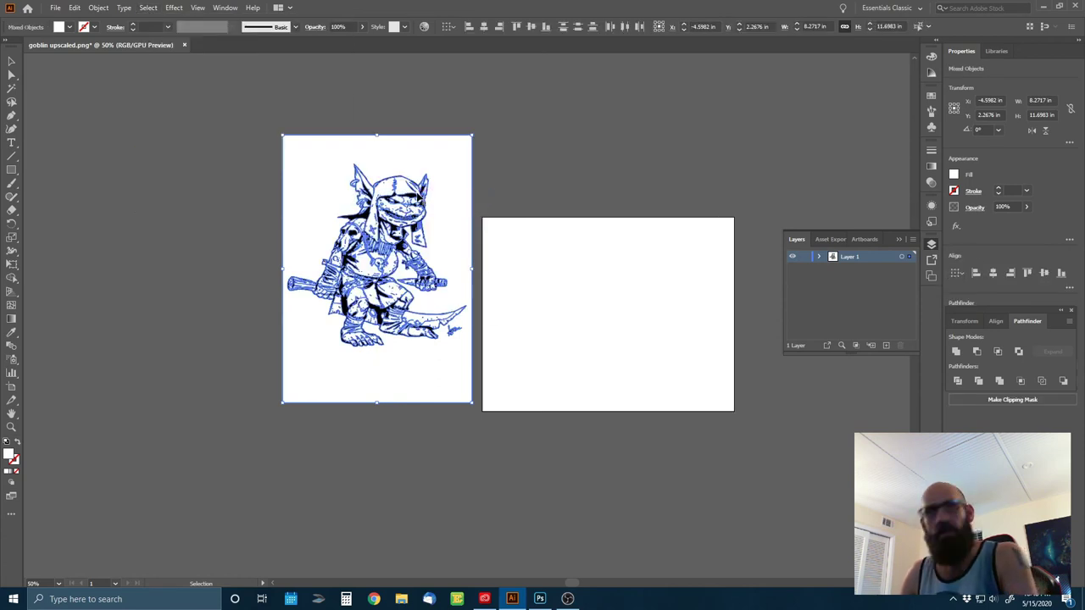
pyautogui.press('Delete')
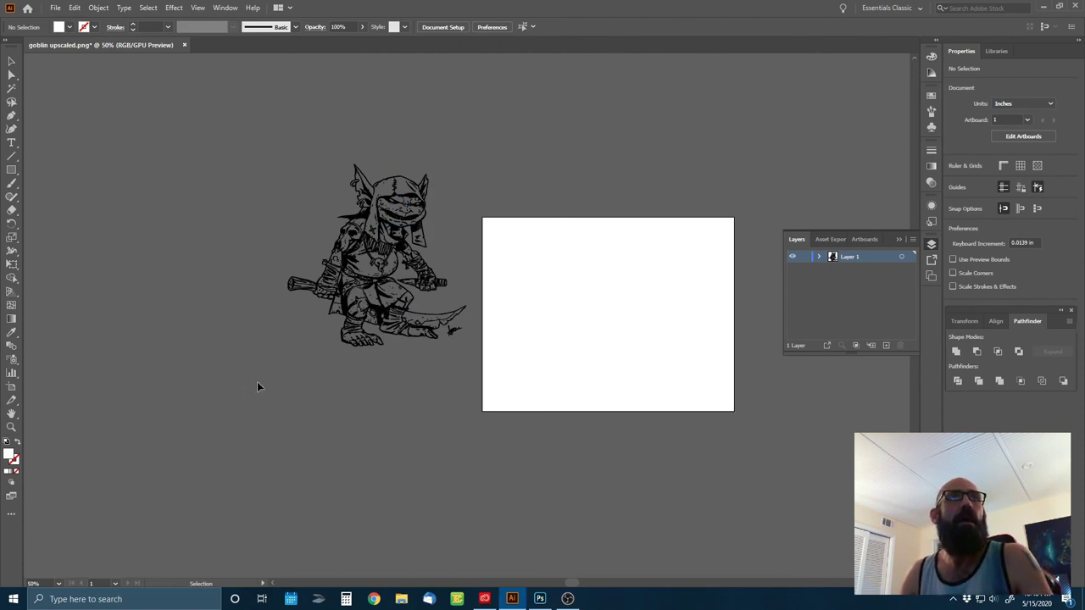
# - Group all remaining black goblin linework into one 7.804 × 7.9844 in object
pyautogui.hotkey('ctrl', 'a')
pyautogui.click(99, 8)
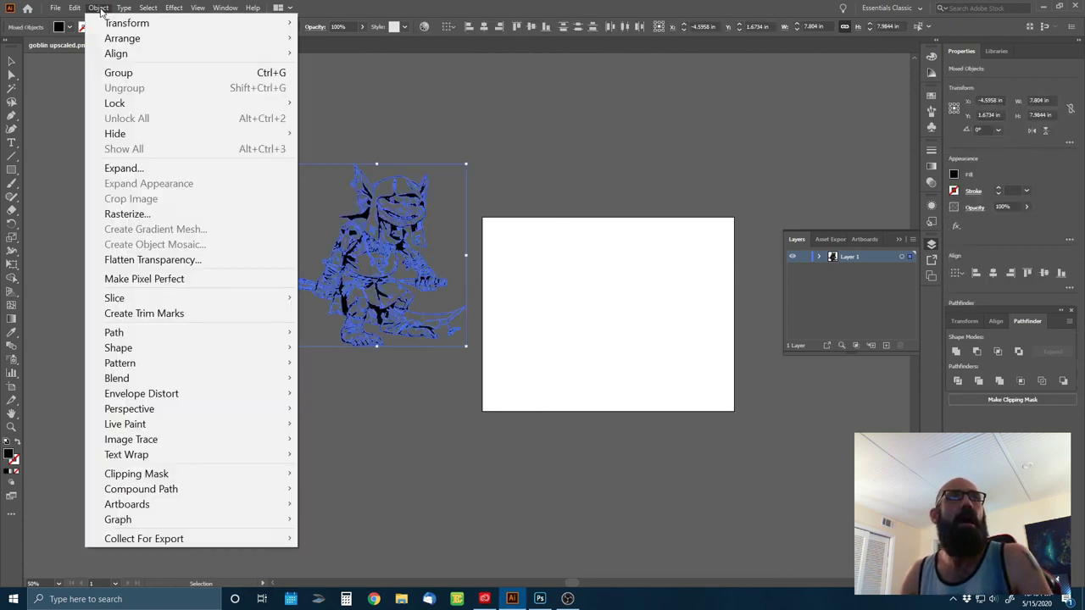
pyautogui.click(118, 72)
pyautogui.click(212, 110)
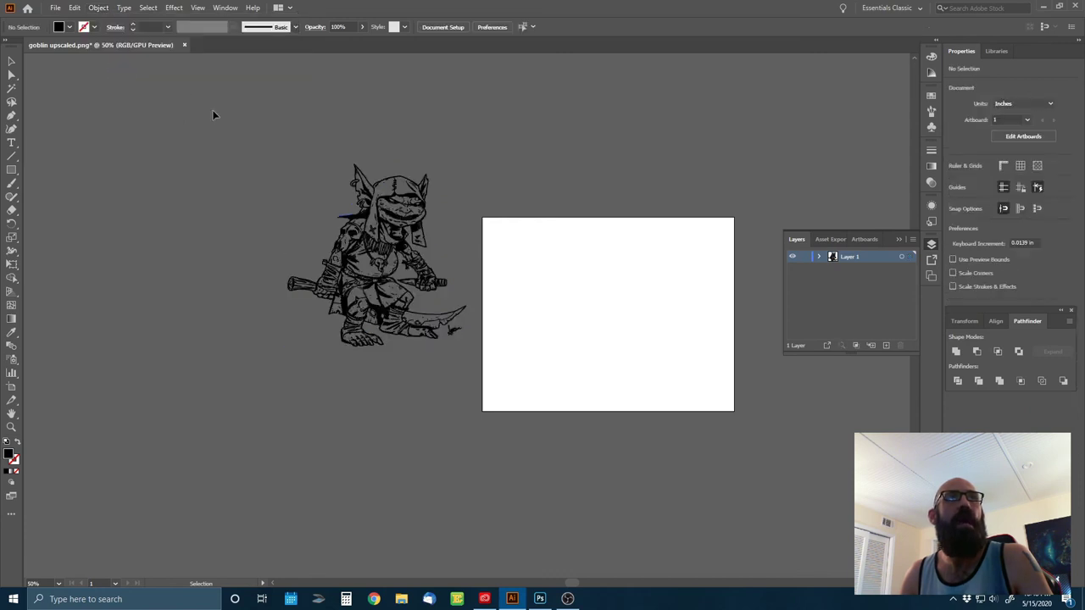
pyautogui.click(428, 194)
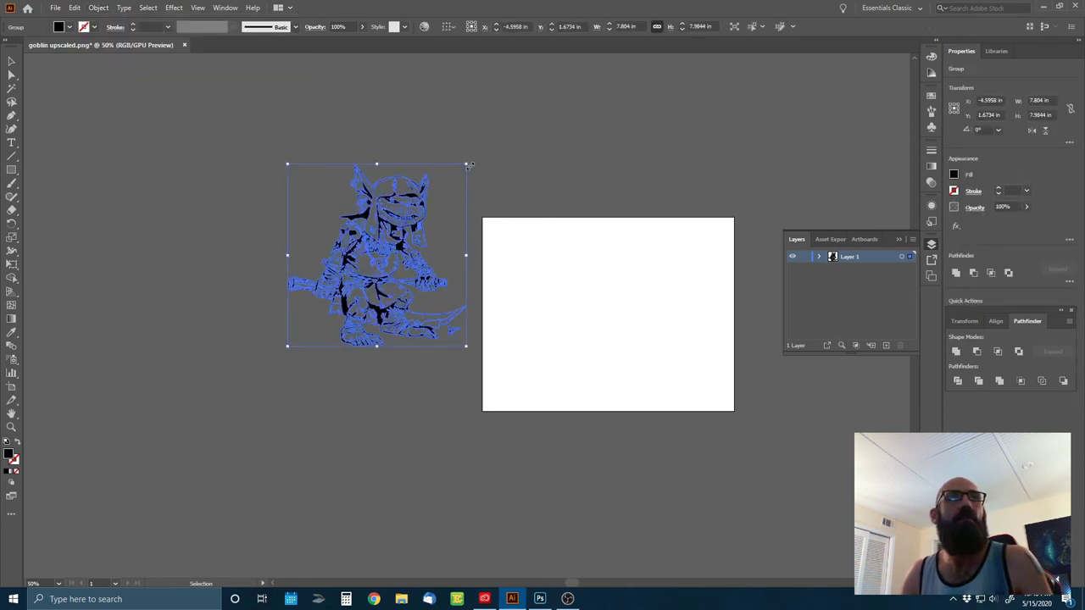
# - Resize the goblin group to about 3.5705 × 3.6531 in and position it on the artboard
pyautogui.moveTo(468, 164); pyautogui.dragTo(238, 230)
pyautogui.hotkey('ctrl', '=')
pyautogui.hotkey('ctrl', '=')
pyautogui.hotkey('ctrl', '=')
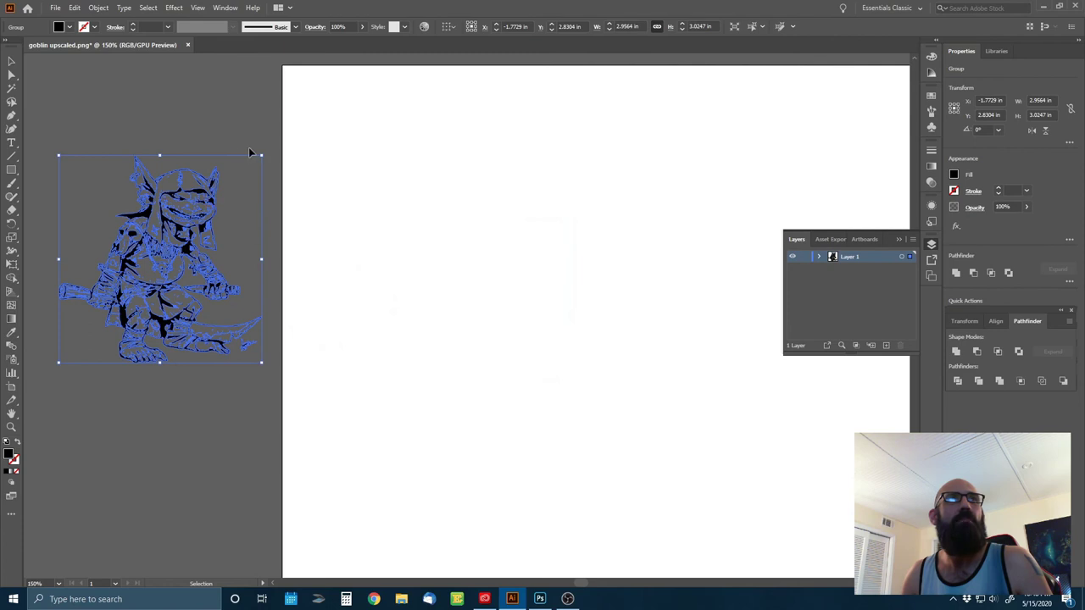
pyautogui.moveTo(261, 156); pyautogui.dragTo(527, 213)
pyautogui.moveTo(583, 175); pyautogui.dragTo(490, 352)
pyautogui.scroll(6, 488, 352)
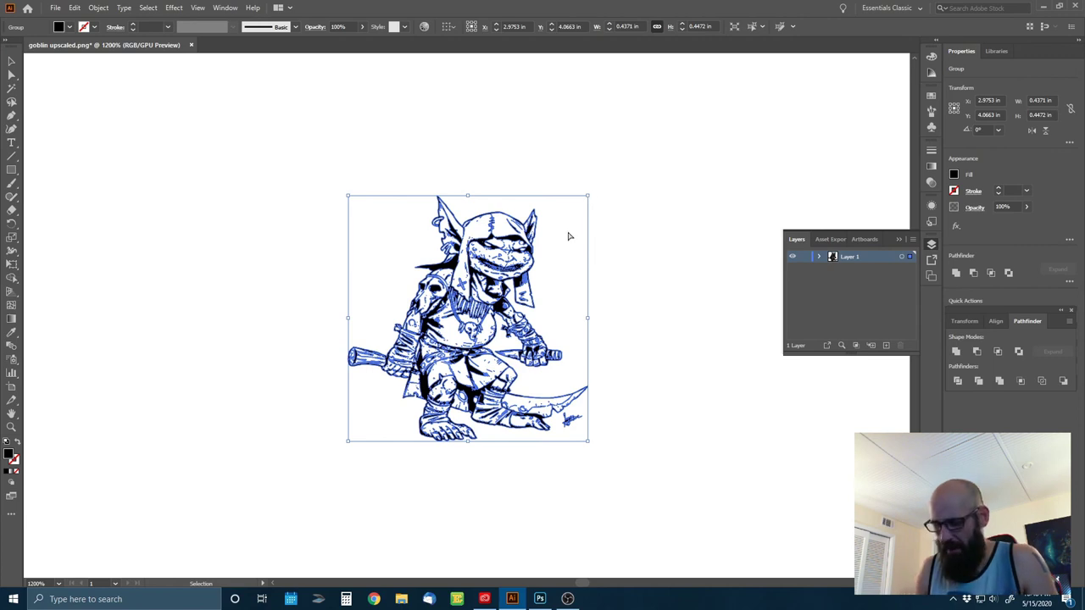
pyautogui.hotkey('ctrl', '-')
pyautogui.hotkey('ctrl', '-')
pyautogui.hotkey('ctrl', '-')
pyautogui.hotkey('ctrl', '-')
pyautogui.hotkey('ctrl', '-')
pyautogui.hotkey('ctrl', '-')
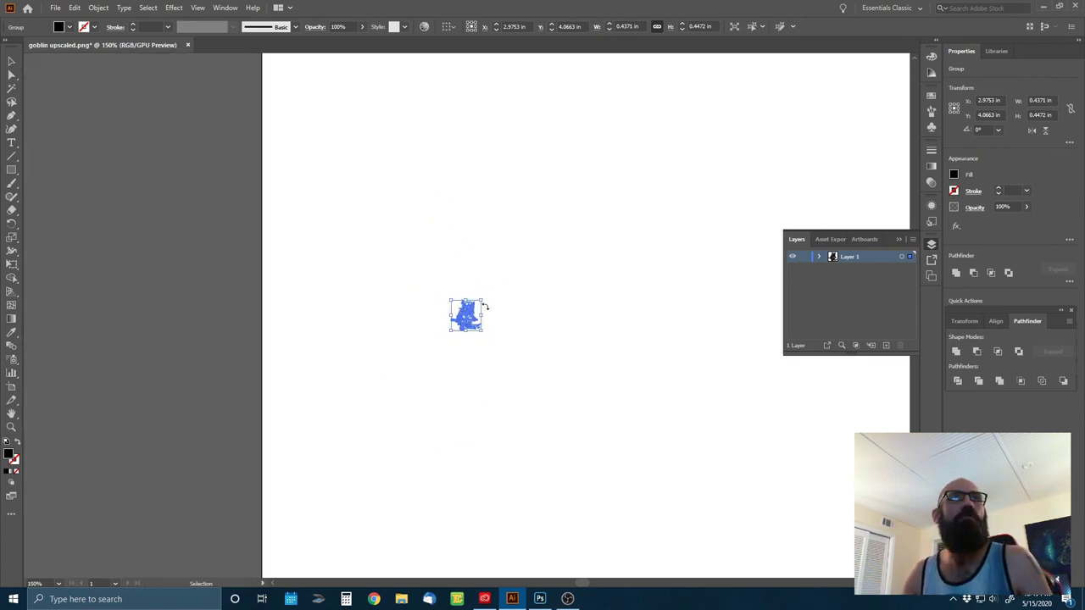
pyautogui.moveTo(481, 300); pyautogui.dragTo(696, 79)
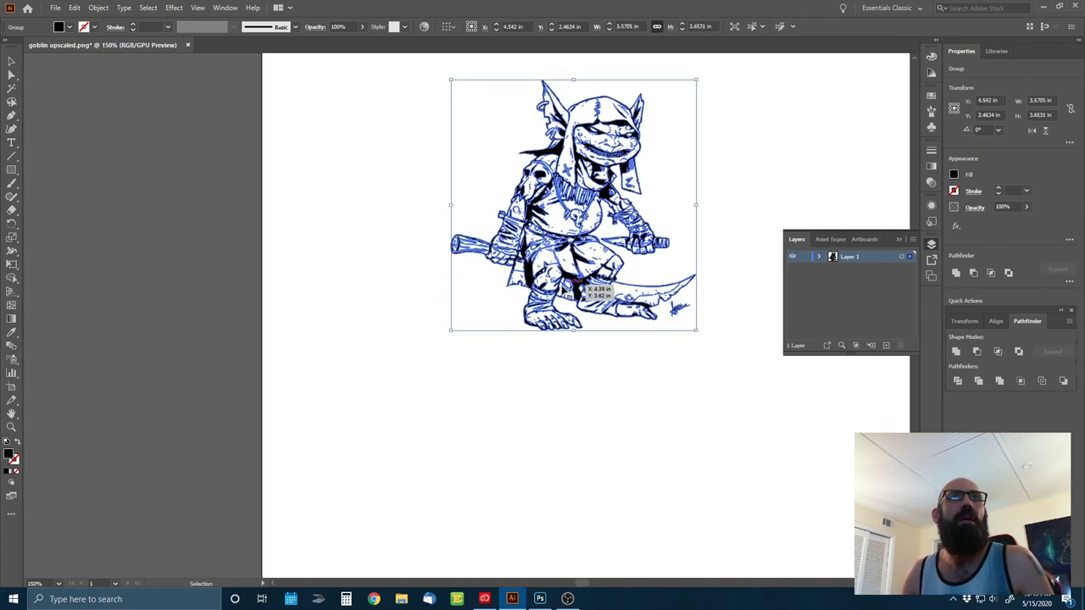
pyautogui.moveTo(583, 286); pyautogui.dragTo(448, 350)
pyautogui.click(672, 385)
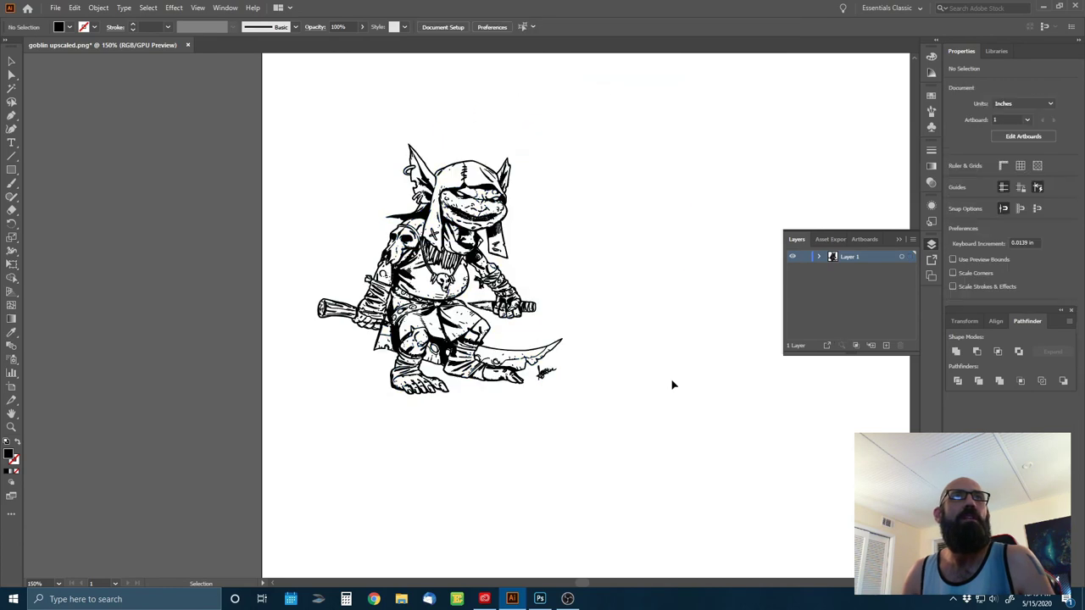
pyautogui.hotkey('ctrl', '+')
pyautogui.hotkey('ctrl', '+')
pyautogui.hotkey('ctrl', '+')
pyautogui.hotkey('ctrl', '+')
pyautogui.hotkey('ctrl', '+')
pyautogui.hotkey('ctrl', '+')
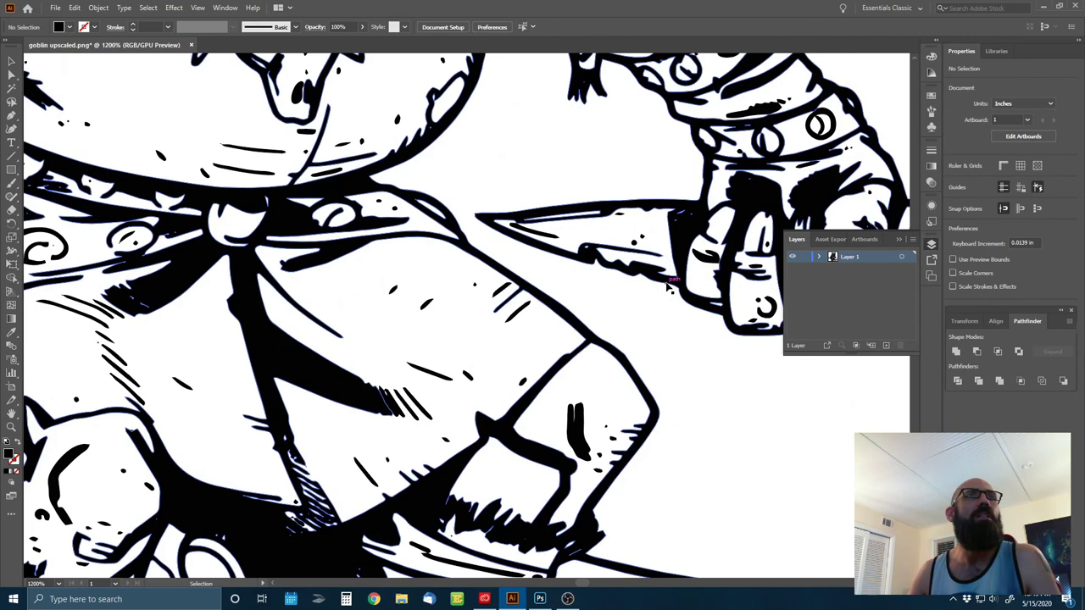
pyautogui.moveTo(667, 289); pyautogui.dragTo(818, 386)
pyautogui.moveTo(567, 261); pyautogui.dragTo(733, 438)
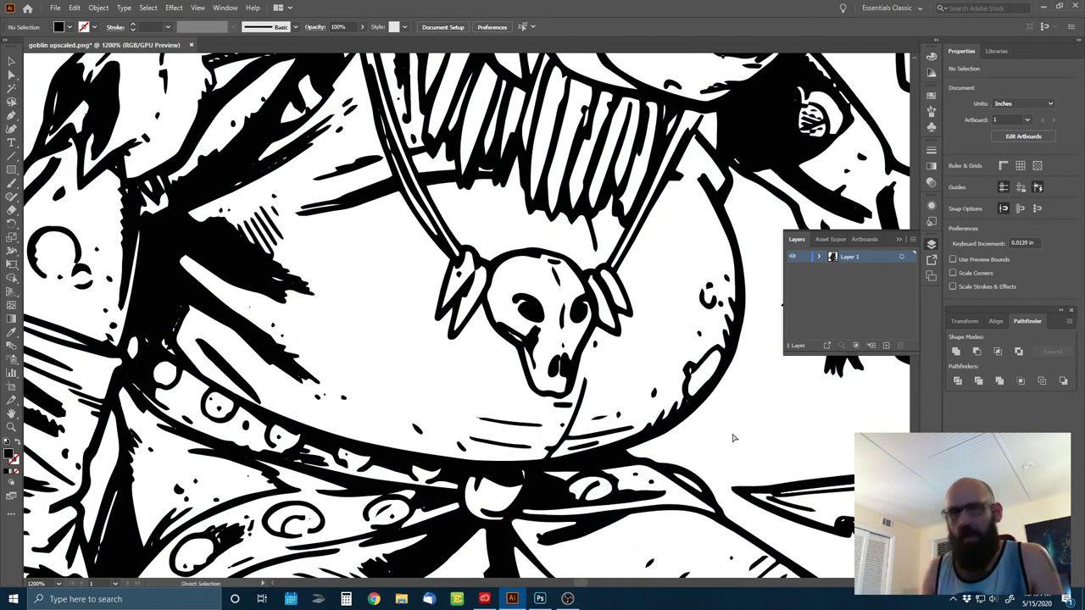
pyautogui.hotkey('ctrl', '+')
pyautogui.hotkey('ctrl', '+')
pyautogui.hotkey('ctrl', '+')
pyautogui.hotkey('ctrl', '+')
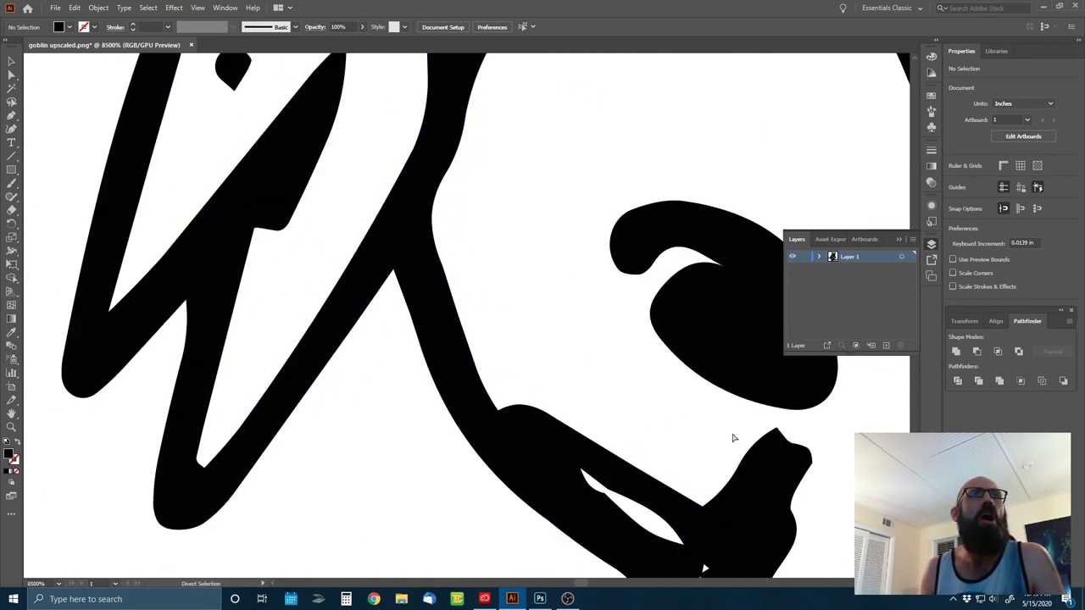
pyautogui.hotkey('ctrl', '-')
pyautogui.hotkey('ctrl', '-')
pyautogui.hotkey('ctrl', '-')
pyautogui.hotkey('ctrl', '-')
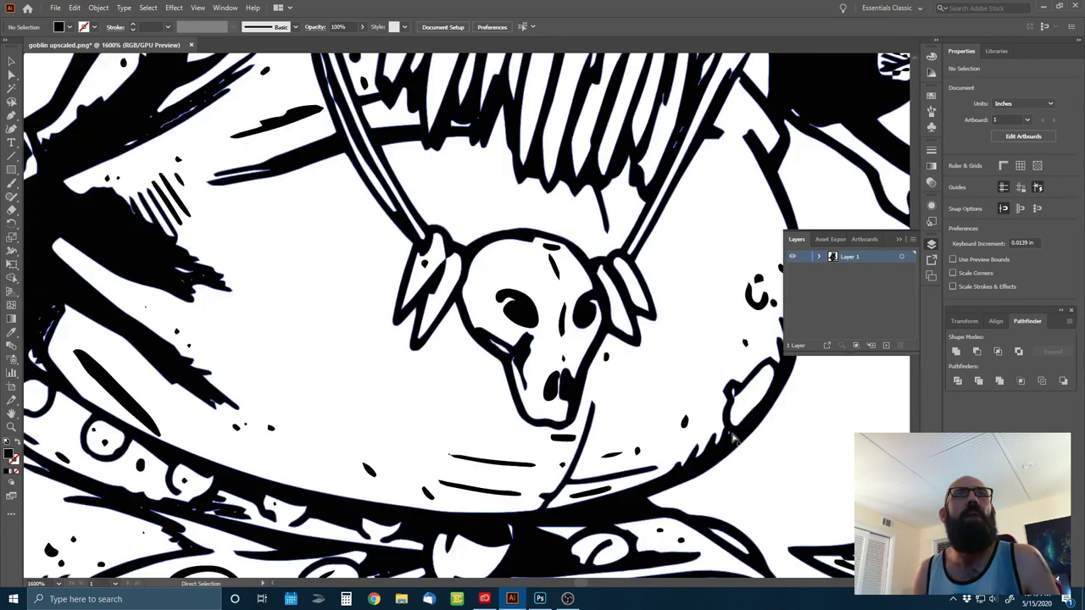
pyautogui.hotkey('ctrl', '-')
pyautogui.hotkey('ctrl', '-')
pyautogui.hotkey('ctrl', '-')
pyautogui.hotkey('ctrl', '-')
pyautogui.hotkey('ctrl', '-')
pyautogui.hotkey('ctrl', '-')
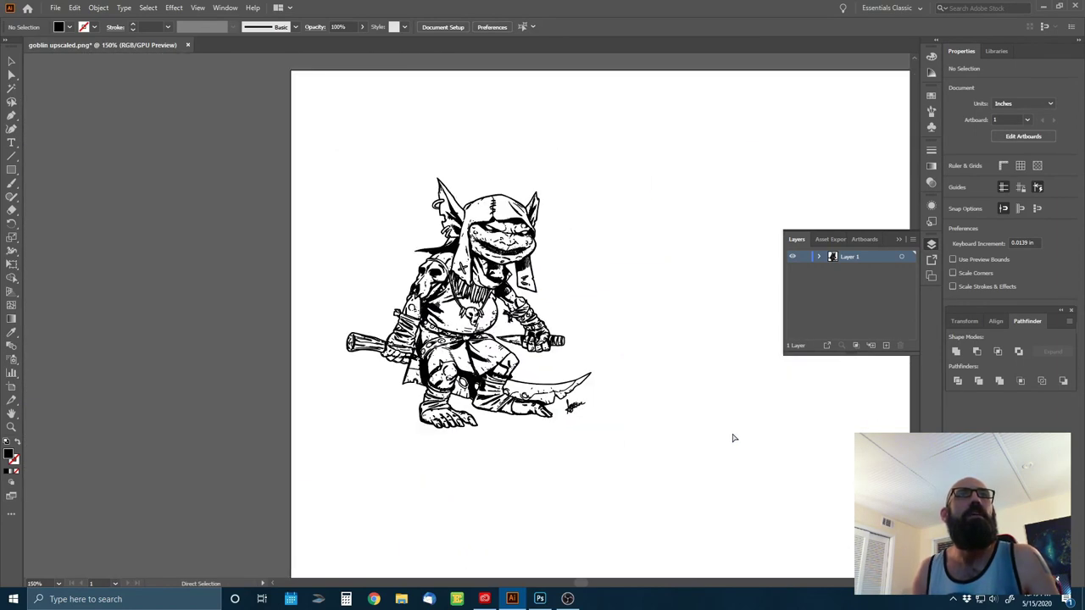
# - Reposition the goblin, then Alt-drag a duplicate to the right of the original
pyautogui.moveTo(502, 293); pyautogui.dragTo(488, 247)
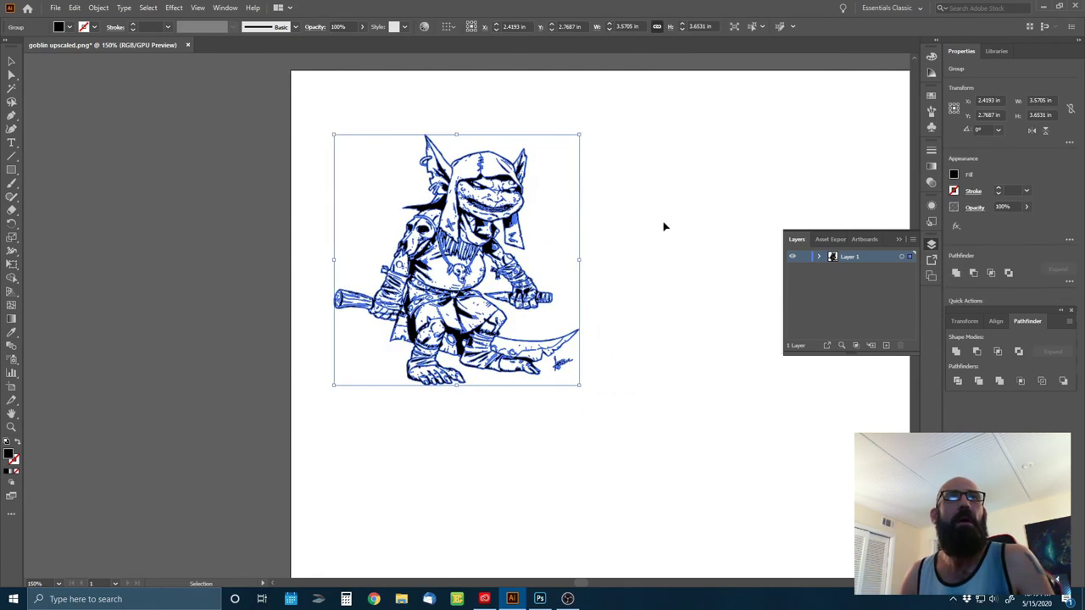
pyautogui.click(628, 358)
pyautogui.moveTo(507, 206); pyautogui.dragTo(568, 227)
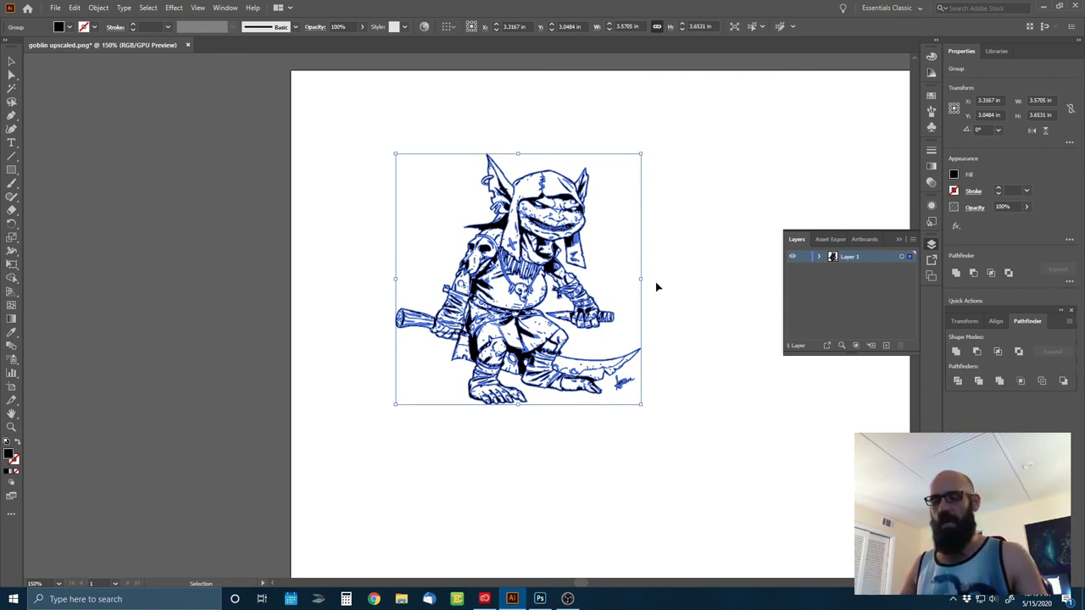
pyautogui.moveTo(585, 230); pyautogui.dragTo(697, 229)
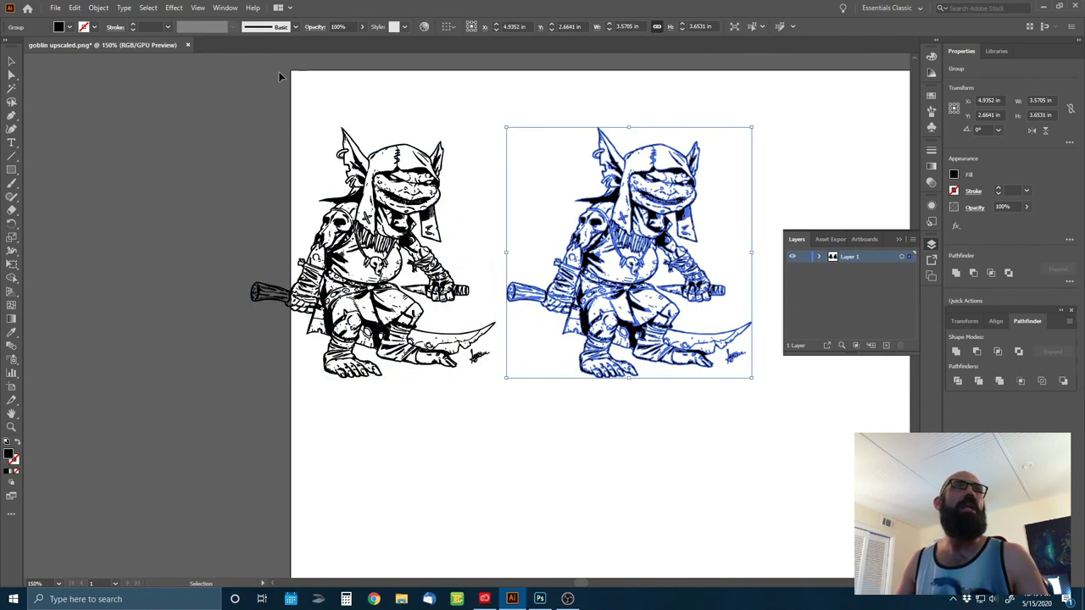
# - Reflect the copied goblin across the vertical axis so it faces the original
pyautogui.click(95, 8)
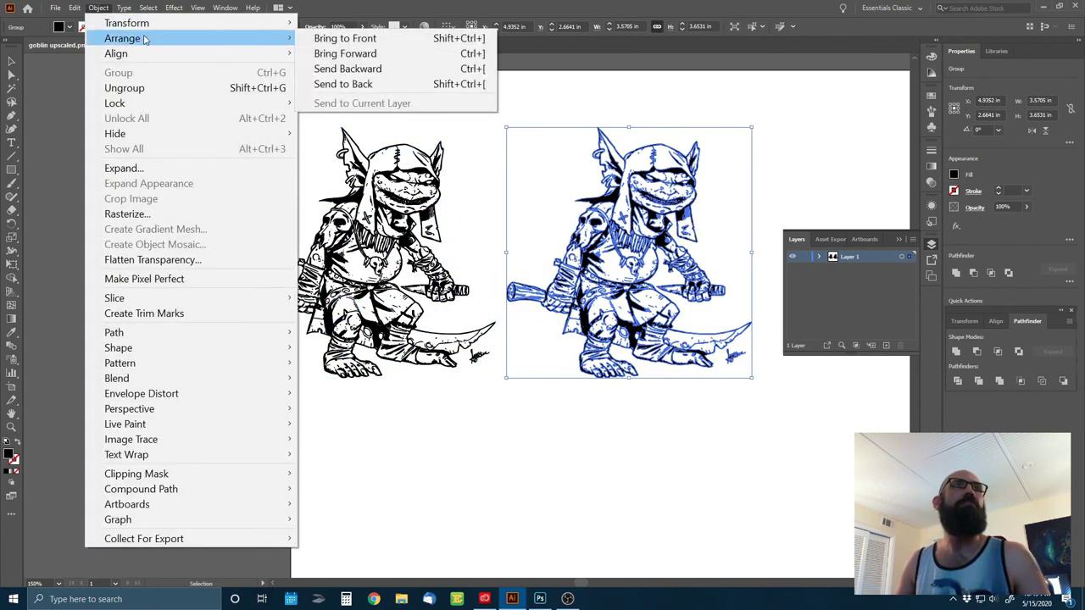
pyautogui.moveTo(176, 25)
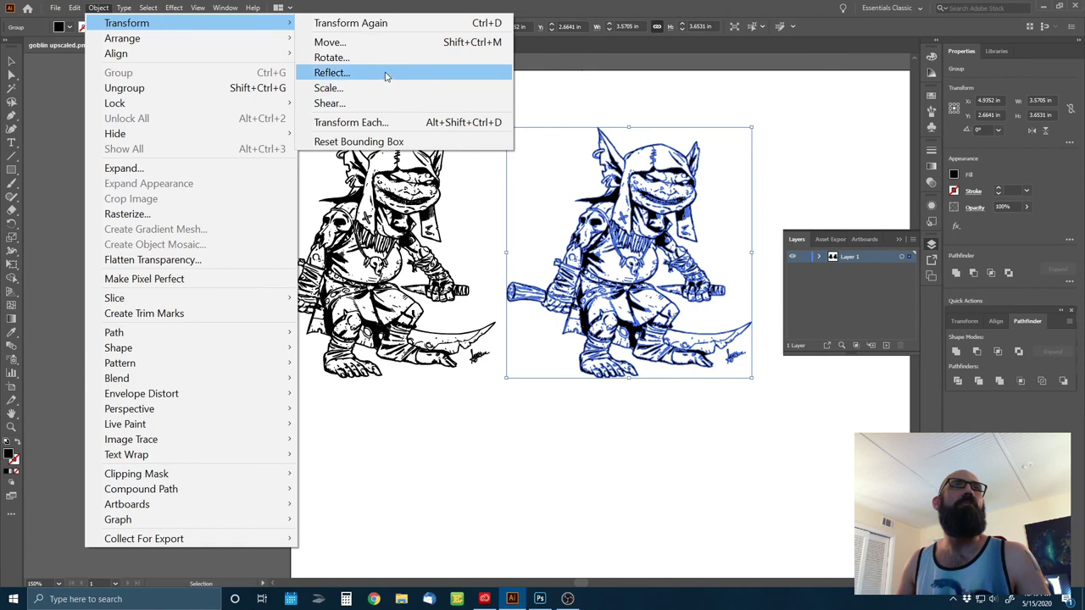
pyautogui.click(387, 74)
pyautogui.click(463, 349)
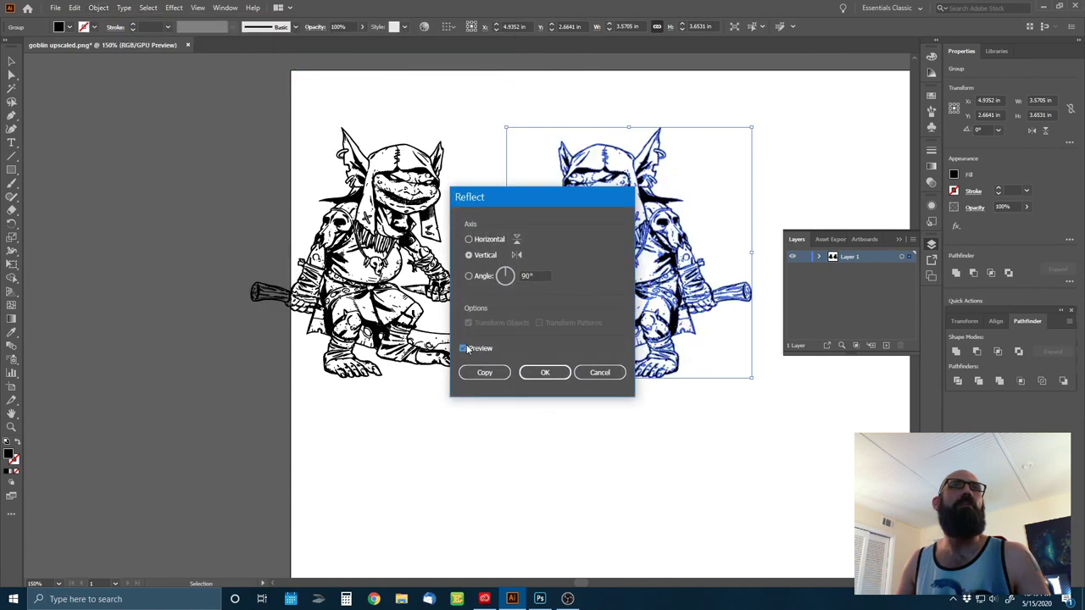
pyautogui.click(544, 372)
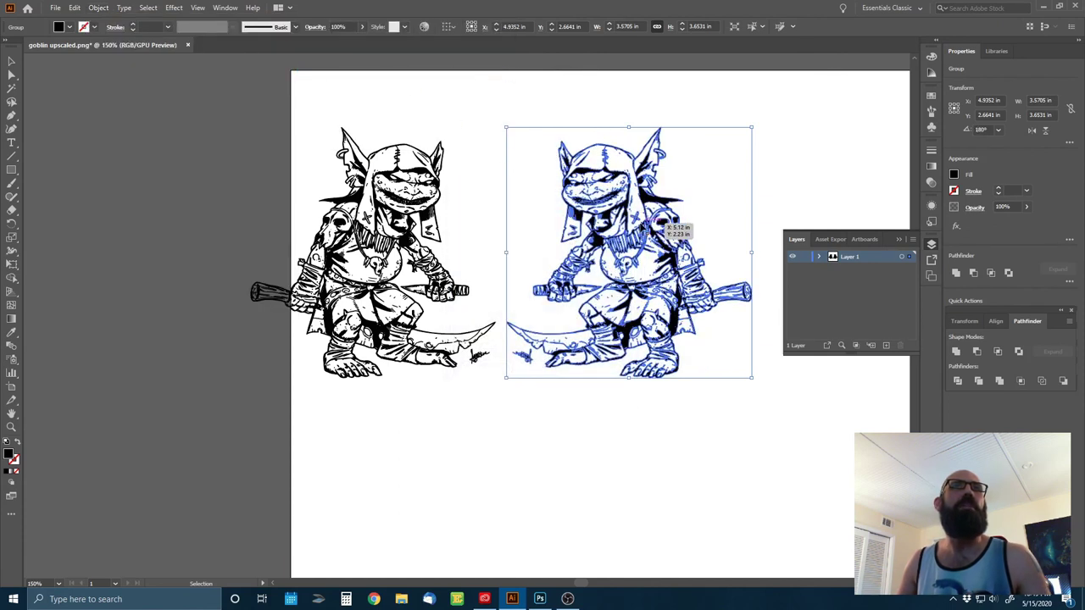
# - Space the two goblins so their blades nearly meet, and centre the pair on the artboard
pyautogui.moveTo(674, 231); pyautogui.dragTo(727, 227)
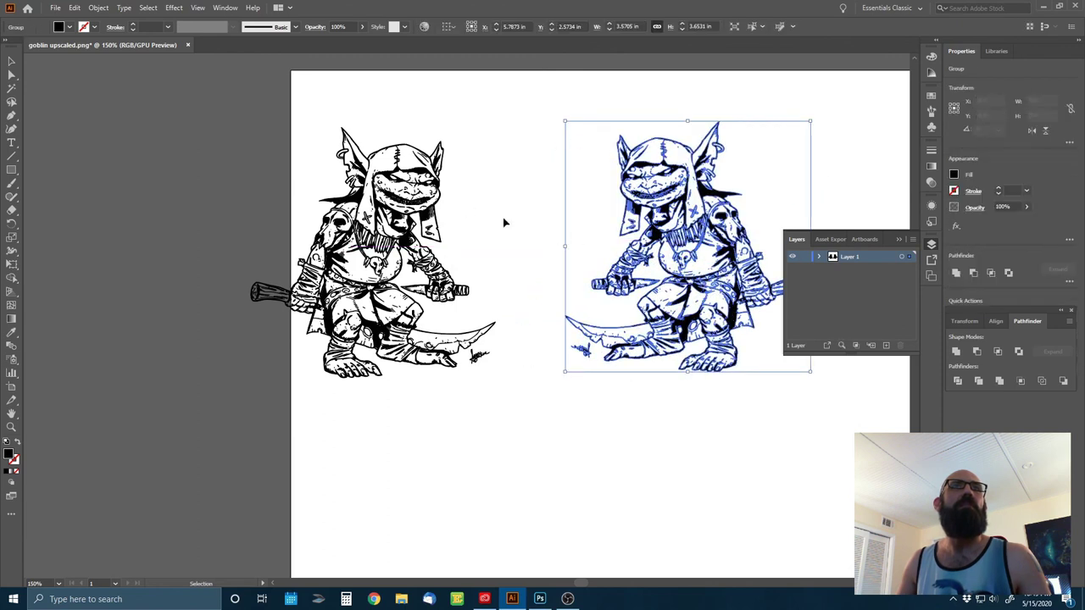
pyautogui.moveTo(419, 202); pyautogui.dragTo(483, 195)
pyautogui.click(597, 409)
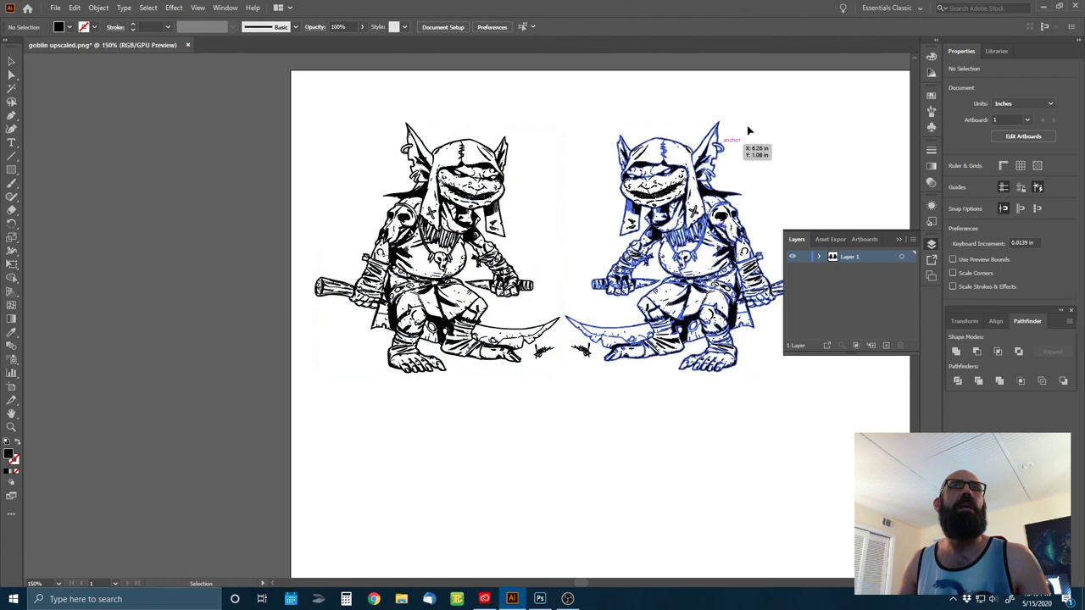
pyautogui.moveTo(748, 129); pyautogui.dragTo(473, 420)
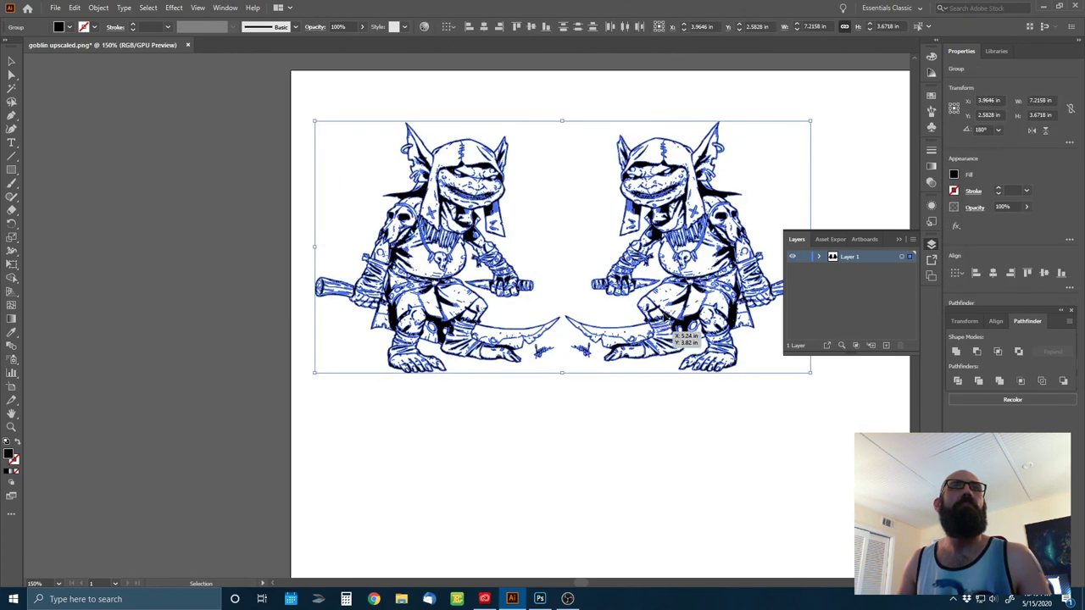
pyautogui.moveTo(694, 282); pyautogui.dragTo(736, 304)
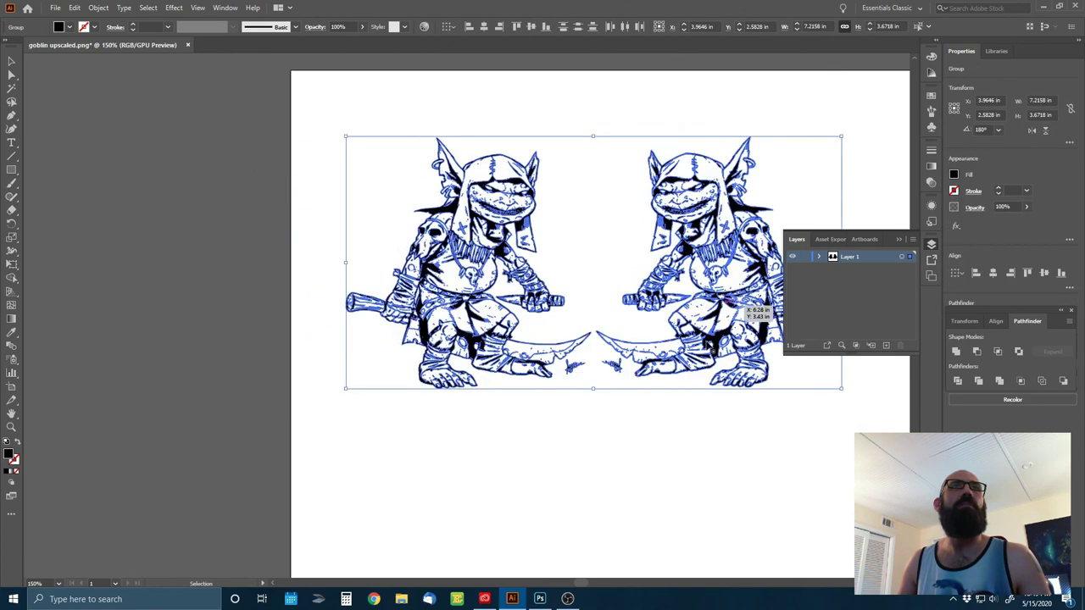